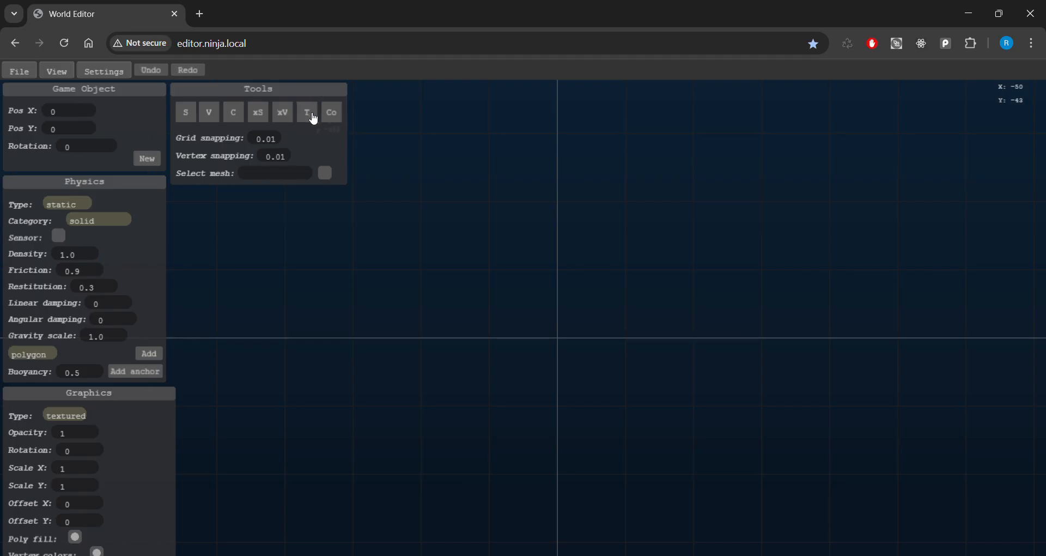
Trace the outer loop of the ground outline with fourteen points around the origin.
key("s")
key("w")
key("a")
key("w")
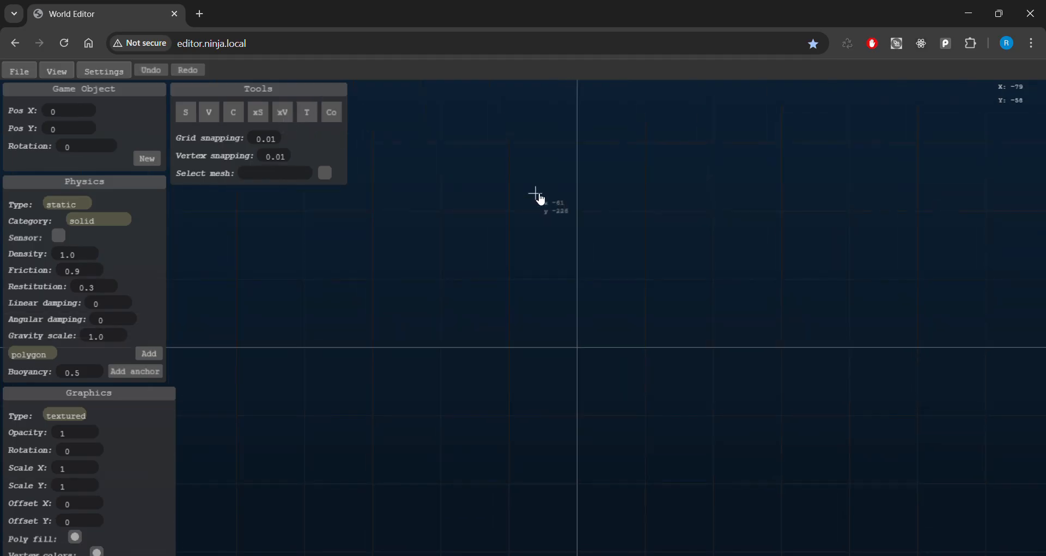
key("a")
key("w")
key("d")
key("s")
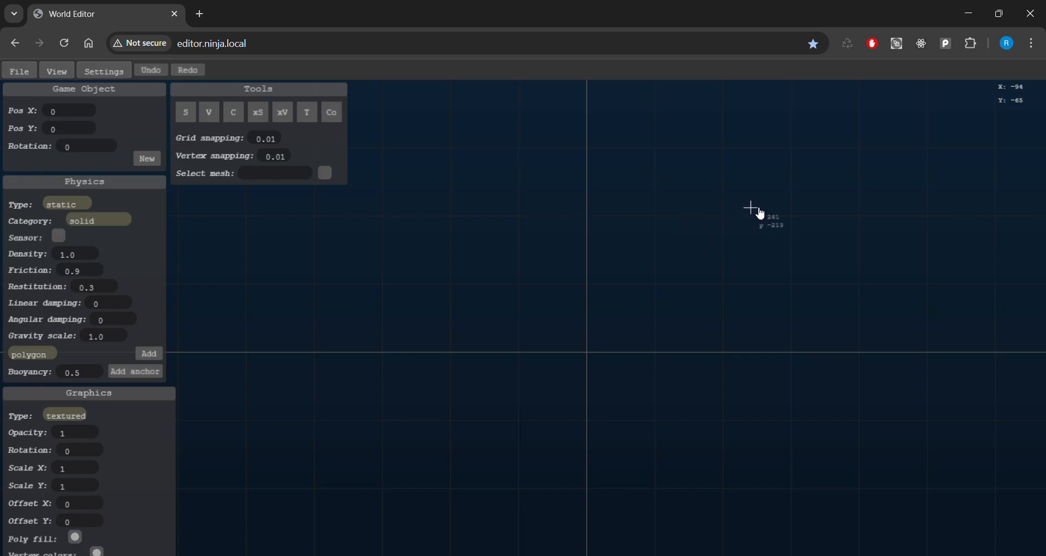
left_click(791, 243)
left_click(697, 224)
left_click(585, 216)
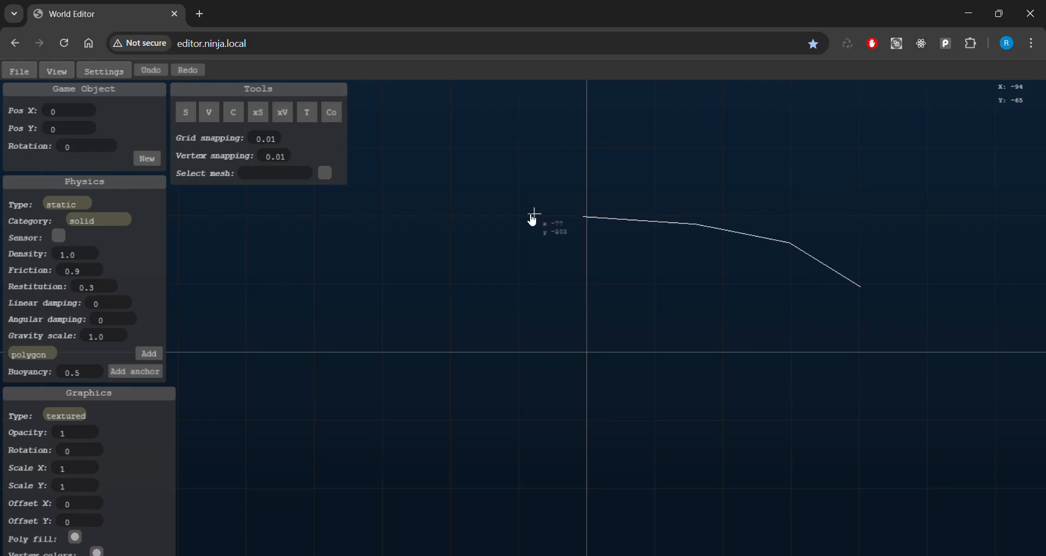
left_click(469, 227)
left_click(371, 254)
left_click(301, 294)
left_click(273, 348)
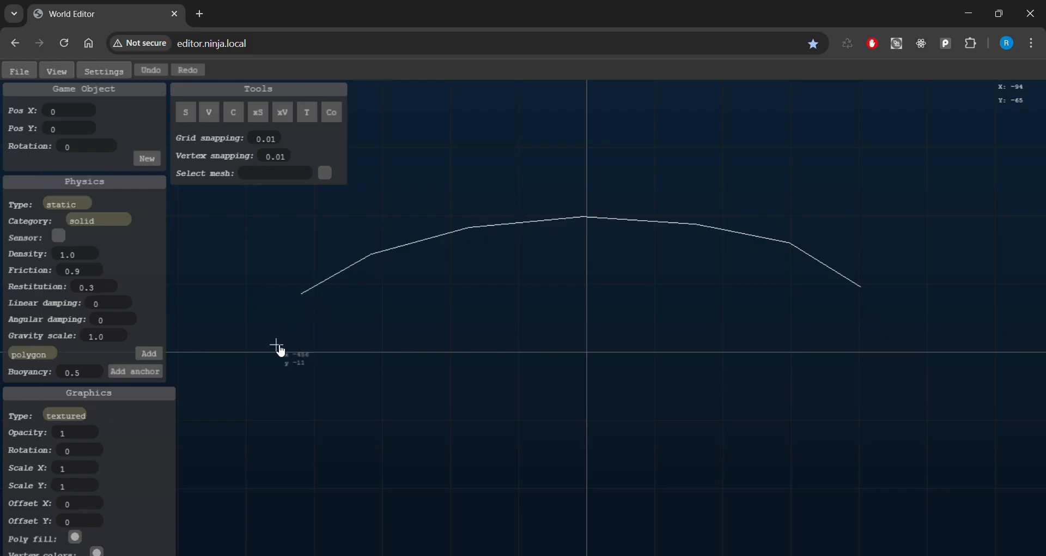
left_click(304, 427)
left_click(388, 461)
left_click(483, 481)
left_click(606, 495)
left_click(722, 494)
left_click(843, 469)
left_click(907, 403)
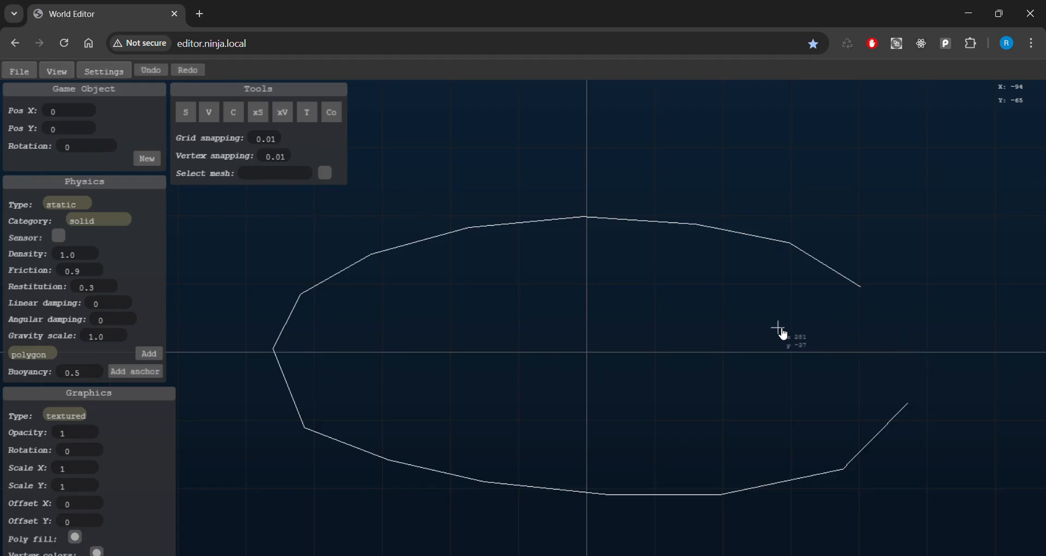
Continue the outline inward as an eleven-point inner loop ending just left of centre.
left_click(686, 296)
left_click(568, 291)
left_click(460, 300)
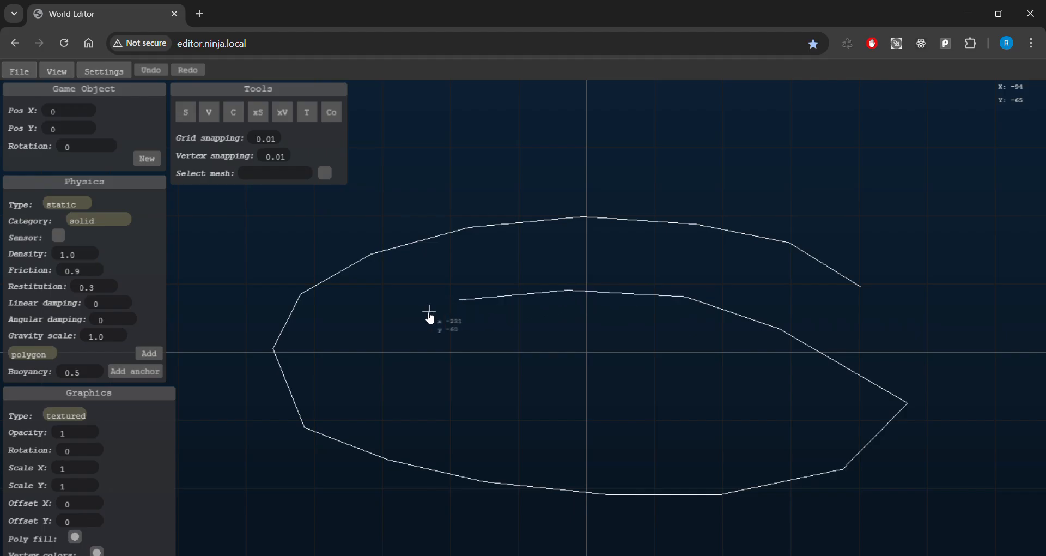
left_click(364, 332)
left_click(387, 392)
left_click(498, 422)
left_click(615, 430)
left_click(716, 436)
left_click(796, 414)
left_click(684, 359)
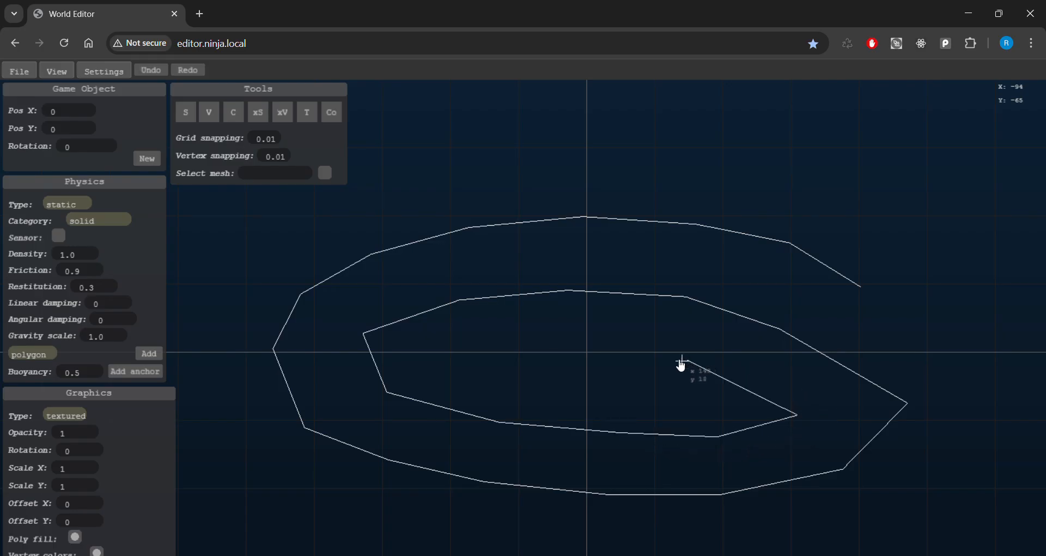
left_click(472, 353)
Close the outline into a filled triangulated mesh and box-select all its pieces.
key("Return")
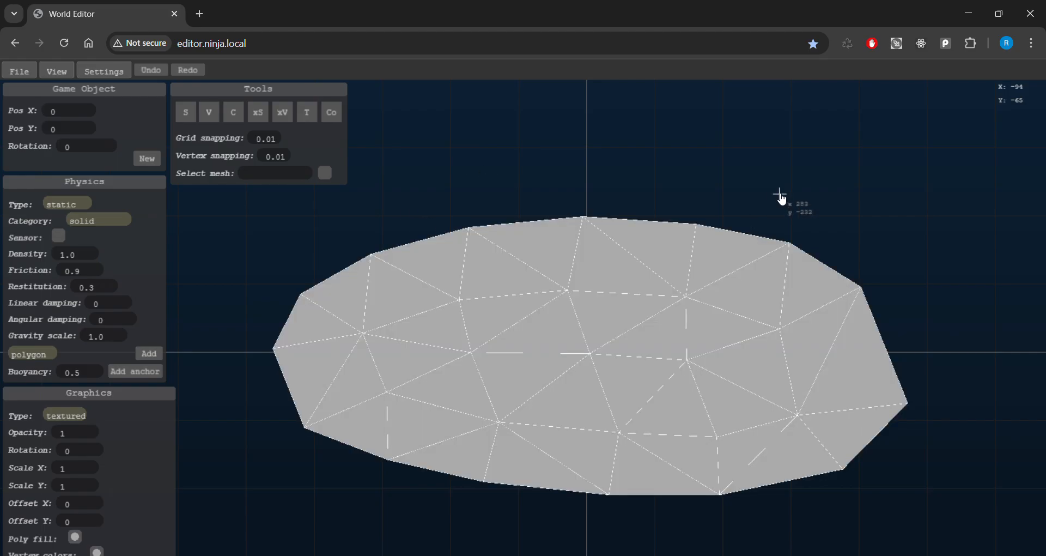
key("a")
key("w")
key("s")
left_click(188, 116)
key("w")
key("s")
left_click_drag(270, 208, 979, 519)
Set the Mesh group ID of the selected ground pieces to ground1.
key("w")
key("d")
key("d")
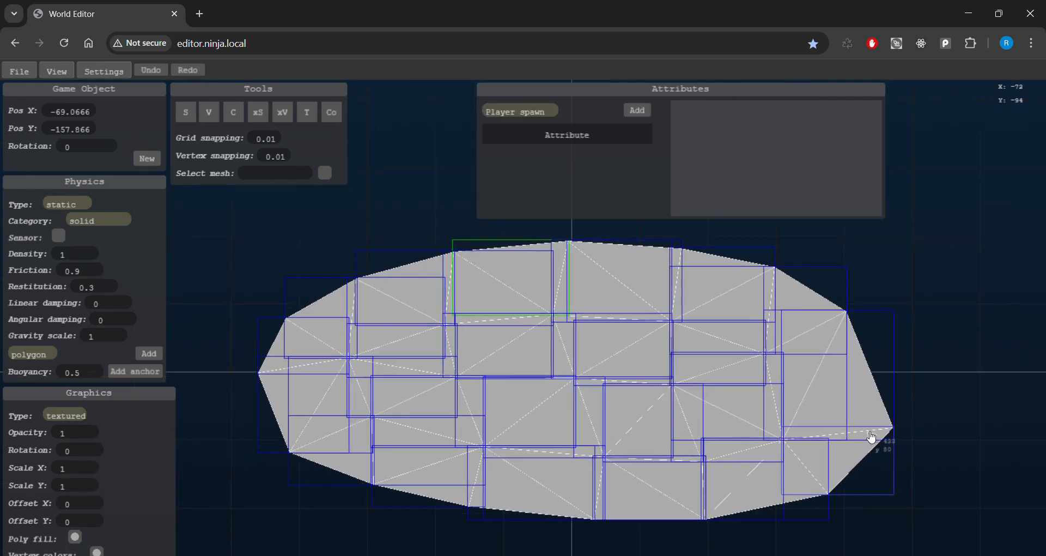
key("s")
key("s")
key("s")
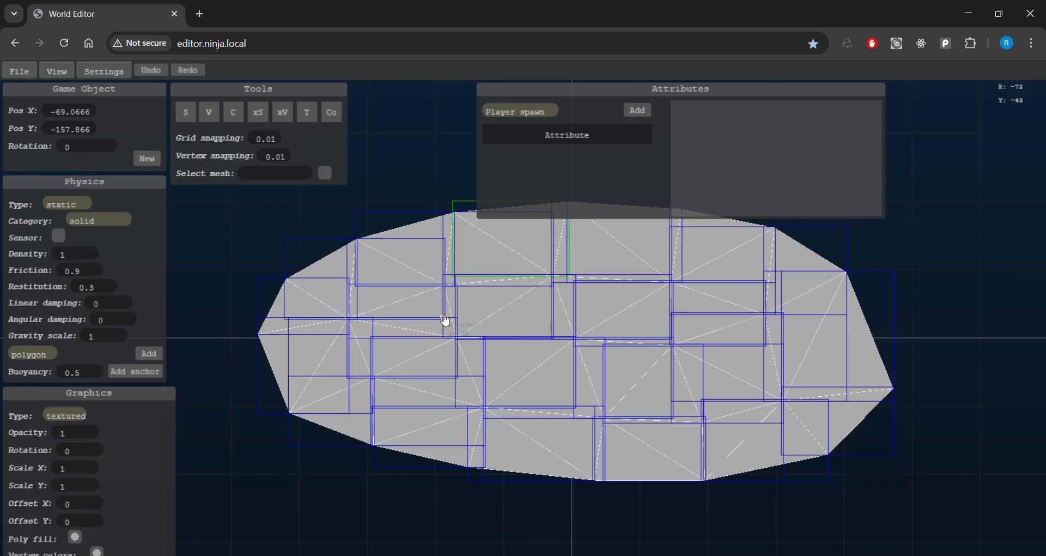
key("w")
key("s")
key("a")
key("w")
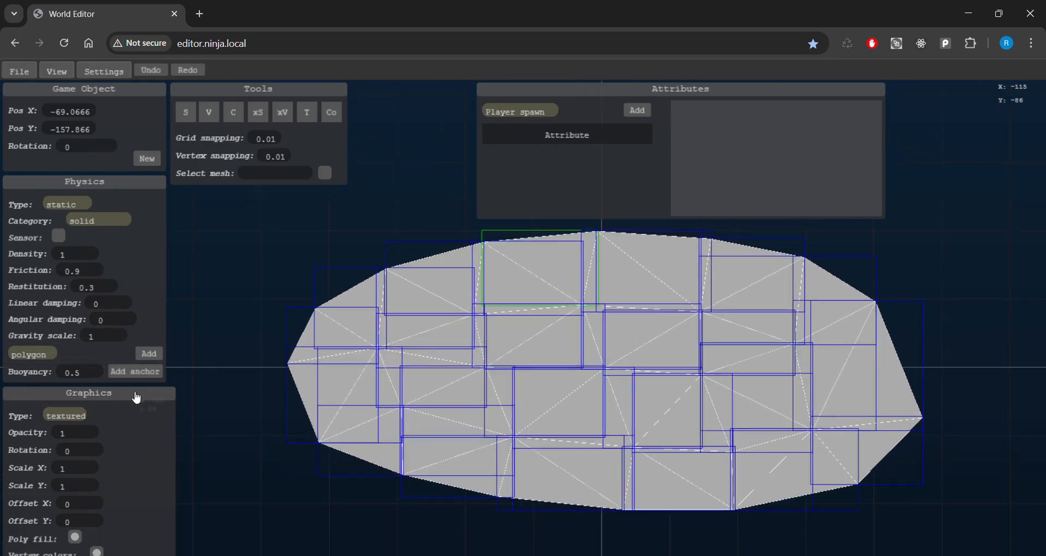
left_click_drag(148, 514, 170, 375)
key("a")
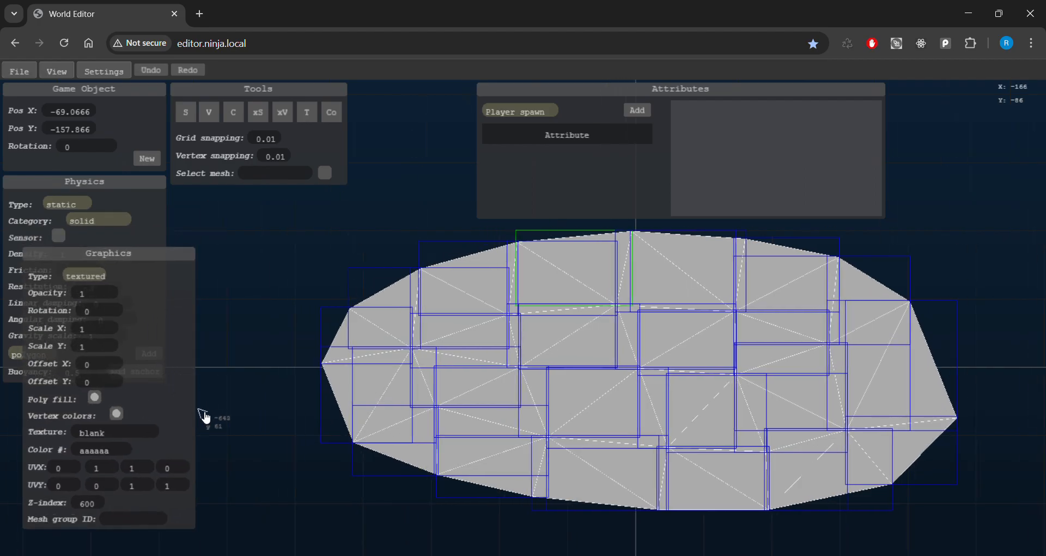
key("d")
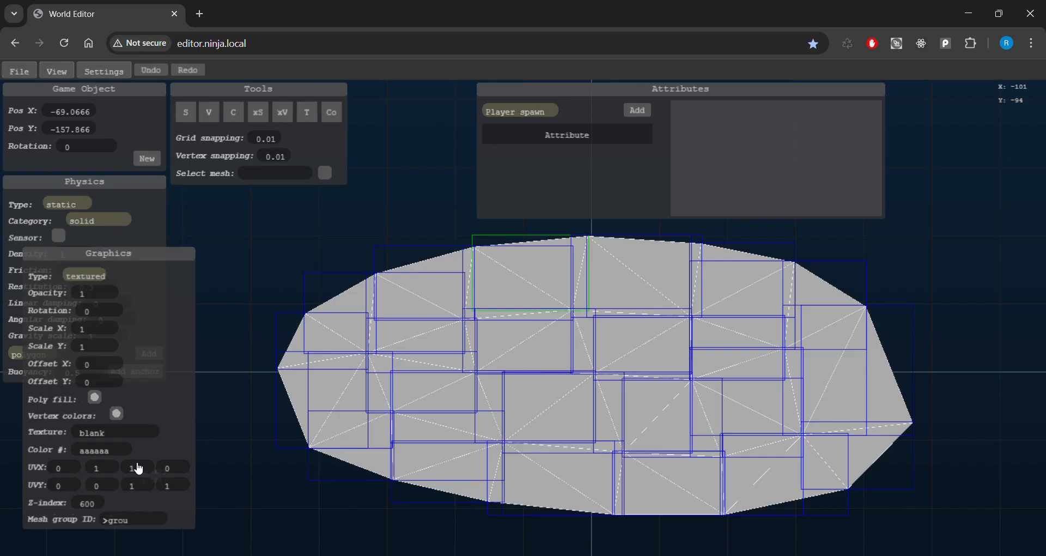
key("Return")
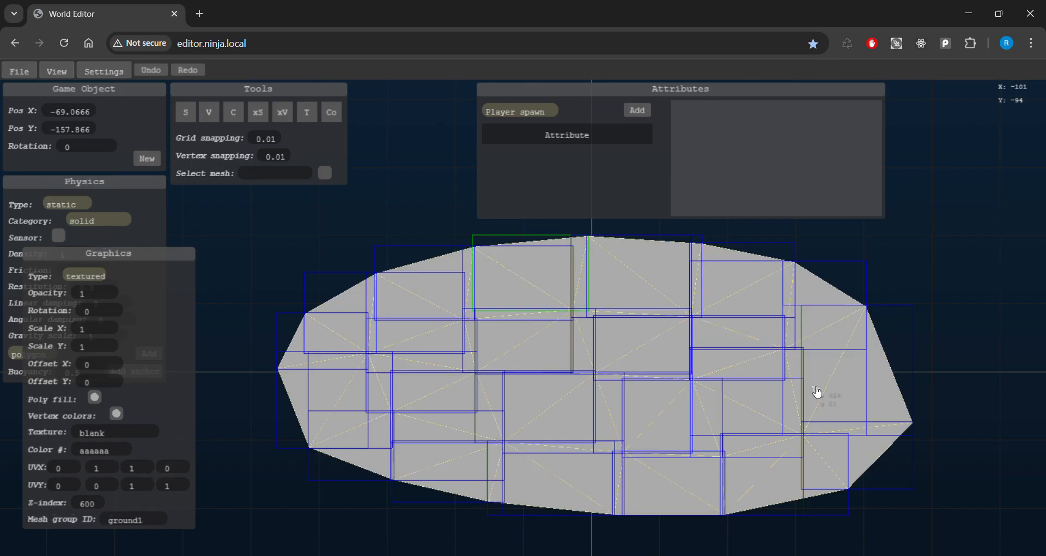
key("s")
key("d")
key("w")
key("a")
key("s")
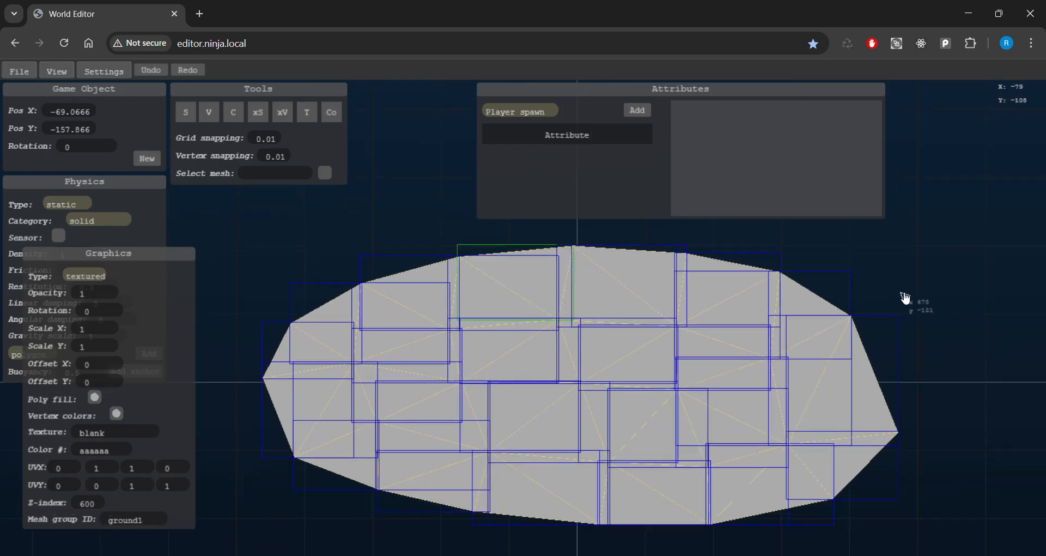
key("s")
key("w")
Apply the grey stone texture ground1 to the ground mesh.
left_click(152, 438)
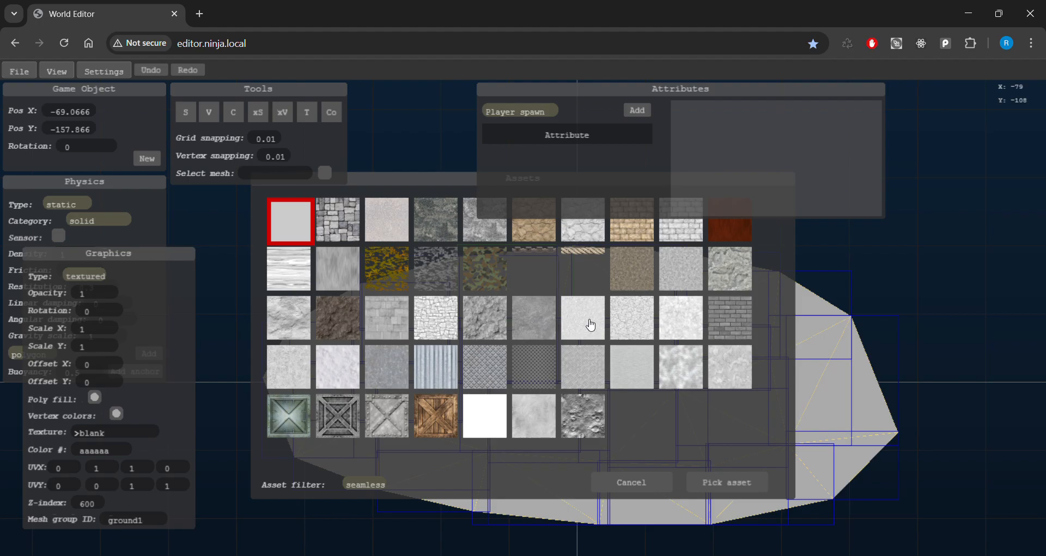
left_click(526, 316)
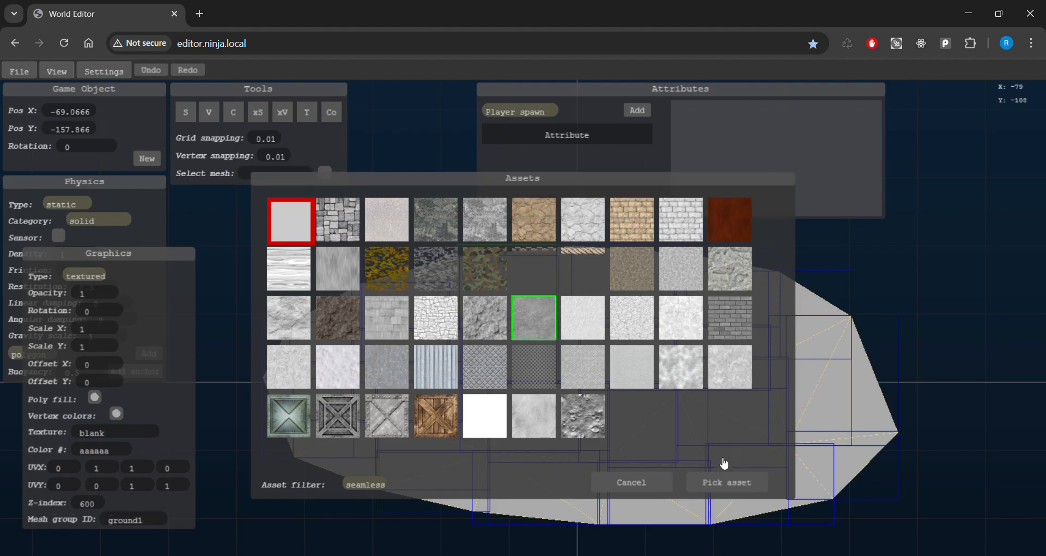
left_click(726, 480)
key("w")
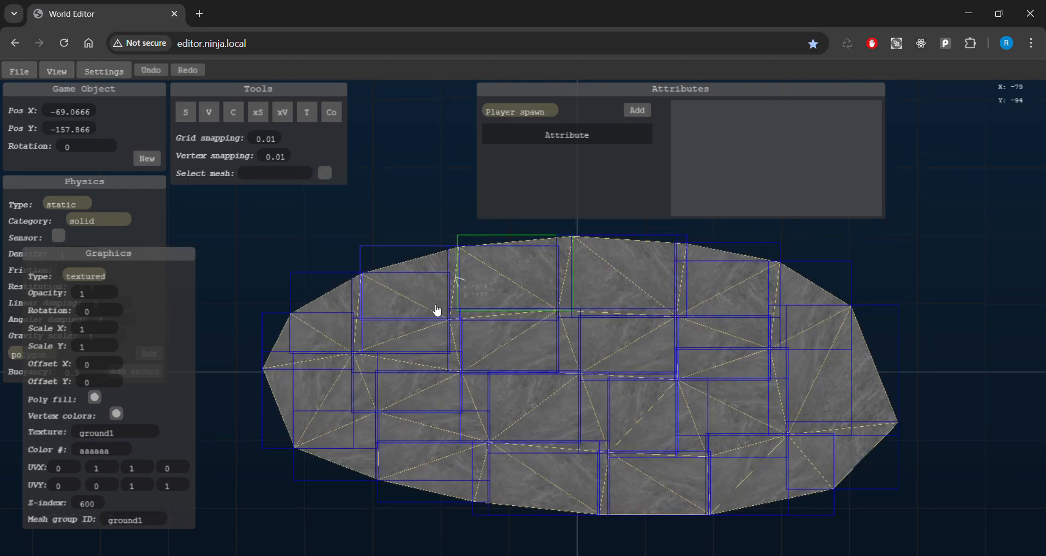
key("s")
Zoom in and pan across the mesh to inspect the stone texture.
scroll(724, 374, "up", 5)
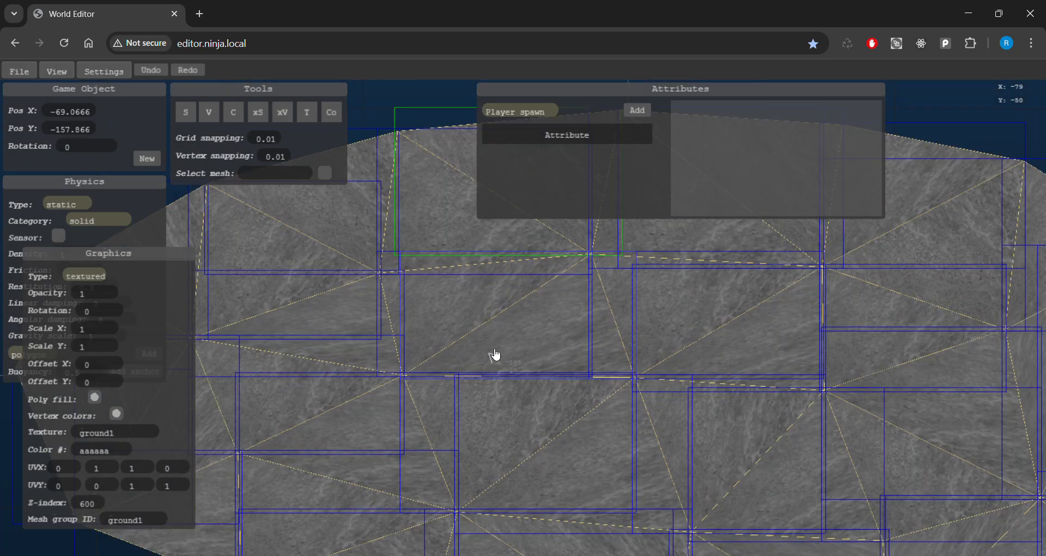
key("a")
key("s")
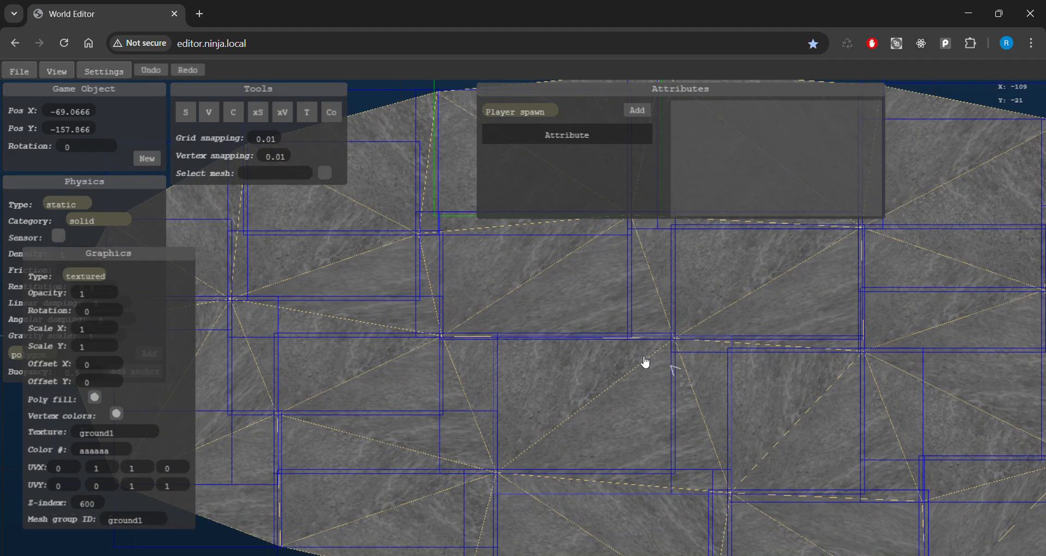
scroll(578, 345, "down", 5)
scroll(575, 344, "up", 6)
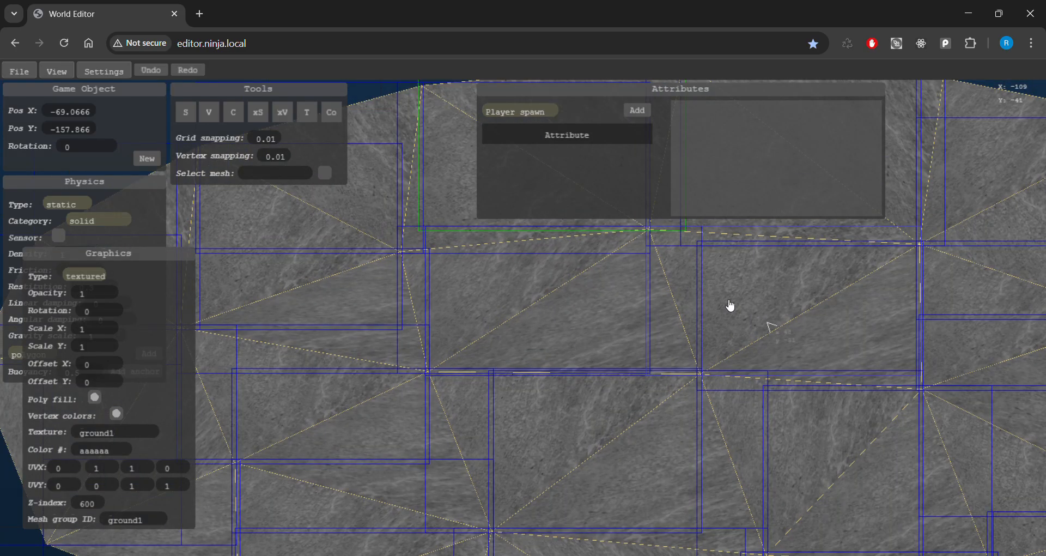
scroll(610, 354, "down", 3)
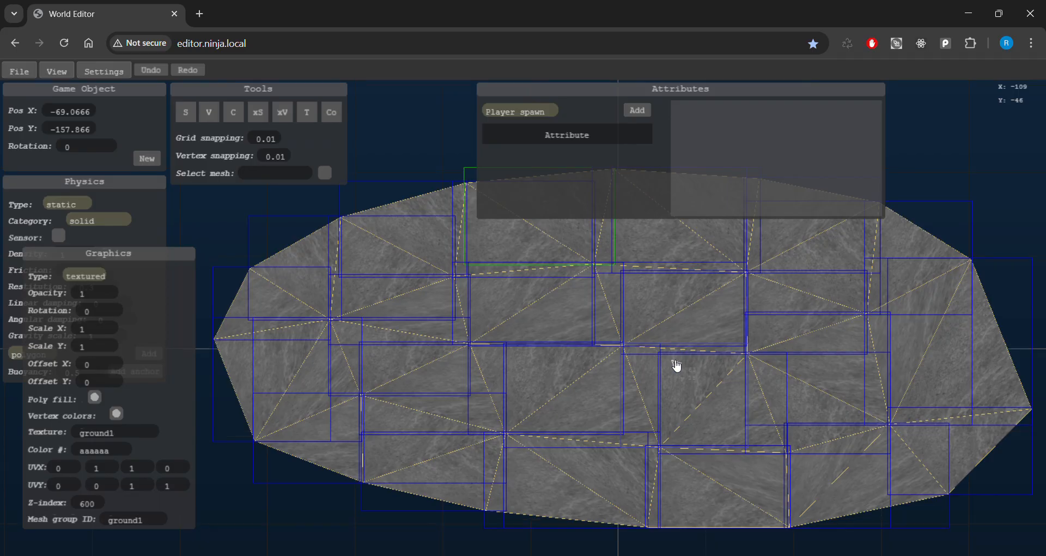
key("Up")
key("Down")
key("Up")
key("Down")
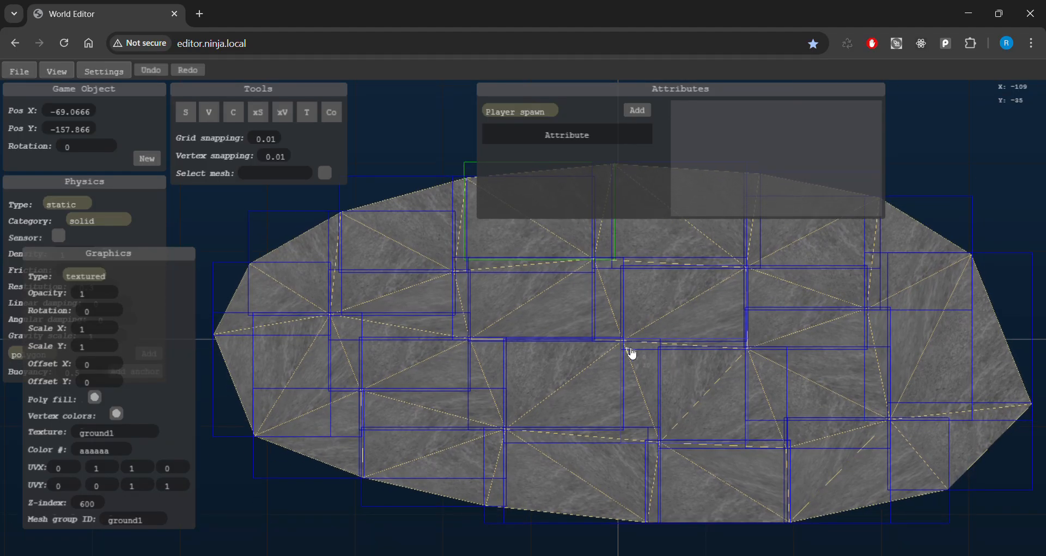
key("Up")
key("Down")
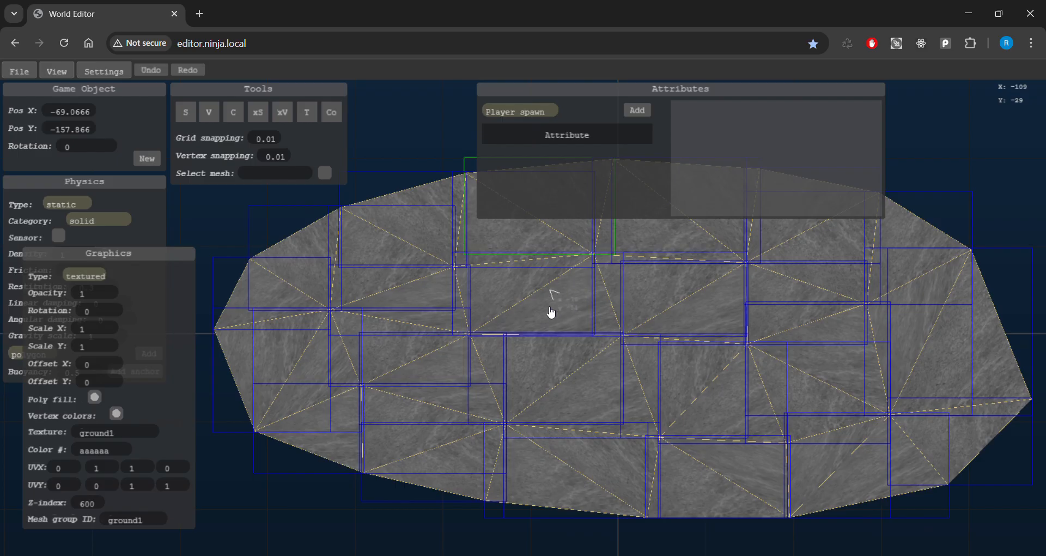
Select a ground piece, pan up to the mesh's top, then click empty canvas to deselect.
left_click(573, 309)
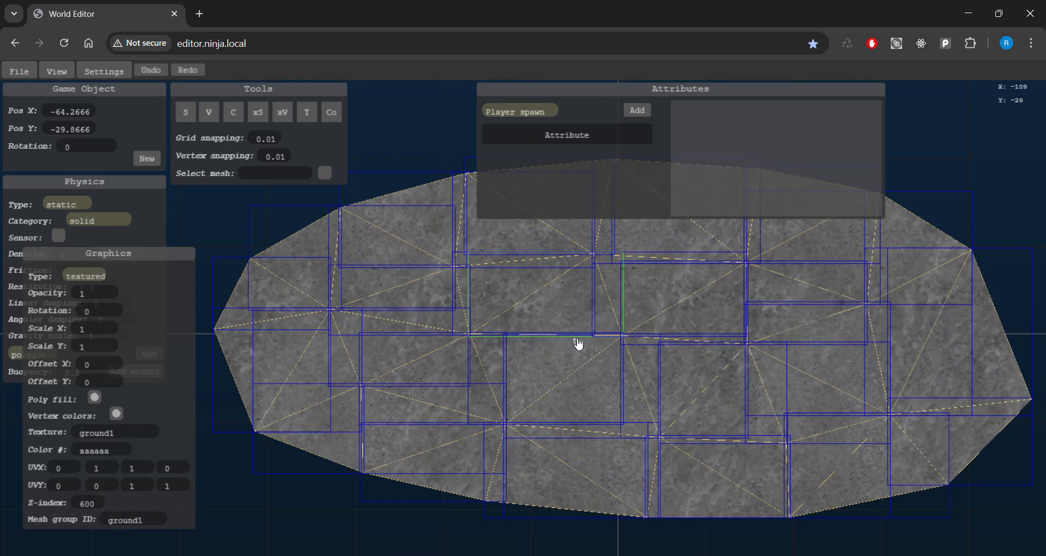
key("w")
key("a")
key("s")
key("d")
key("s")
key("w")
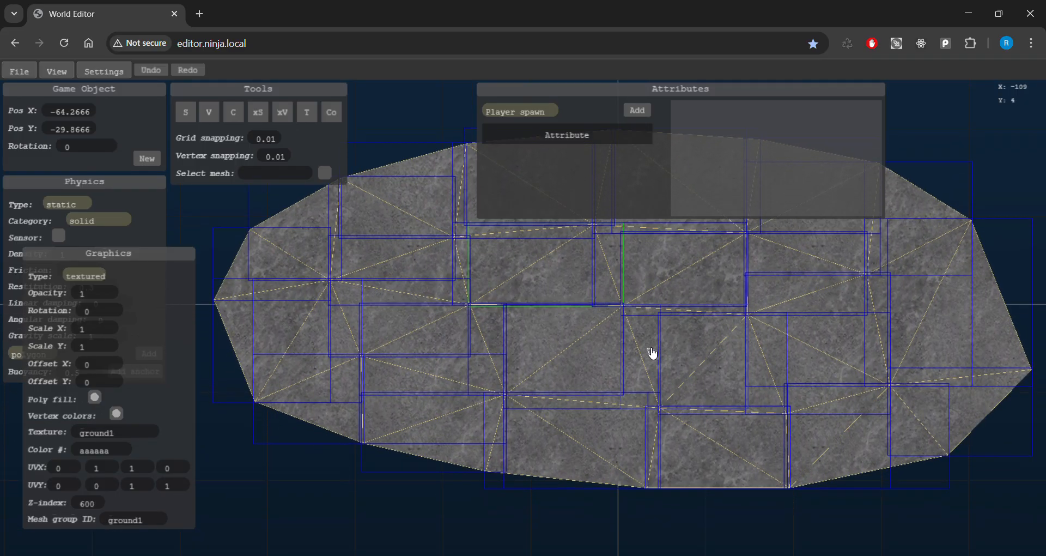
key("w")
key("w")
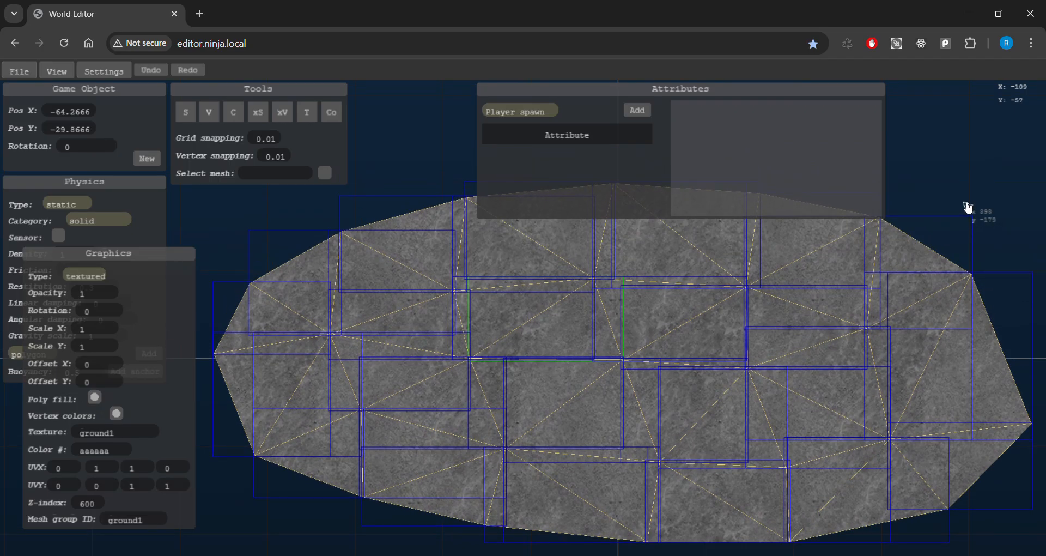
left_click(968, 208)
Select the new red-and-grey checkered square with the select tool.
key("w")
key("w")
key("w")
key("s")
key("w")
key("w")
key("d")
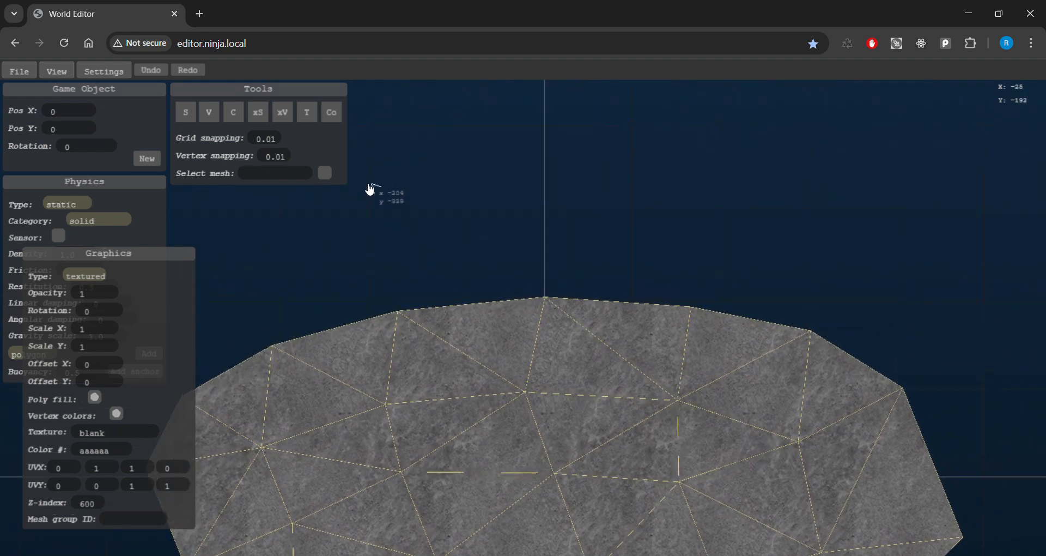
key("d")
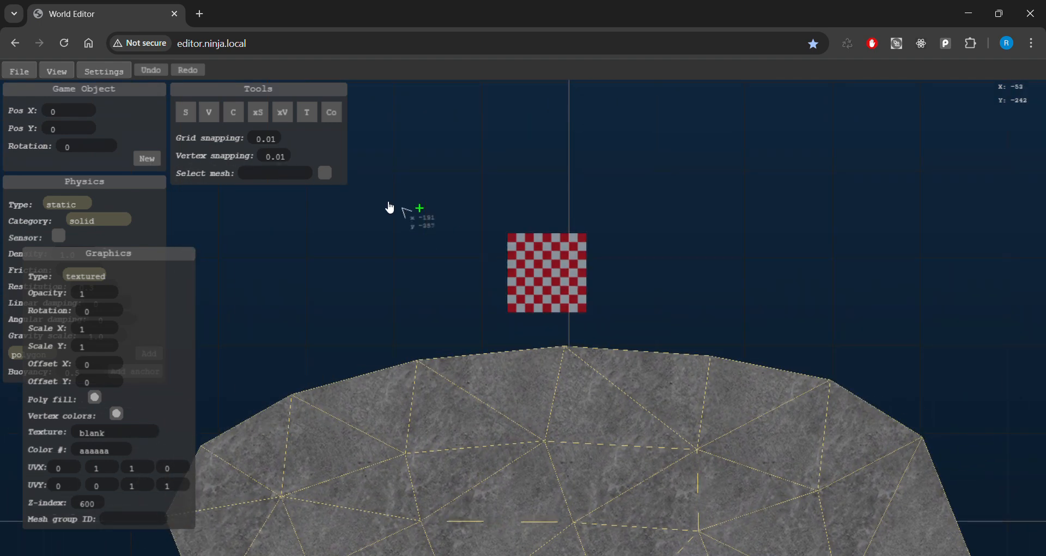
key("d")
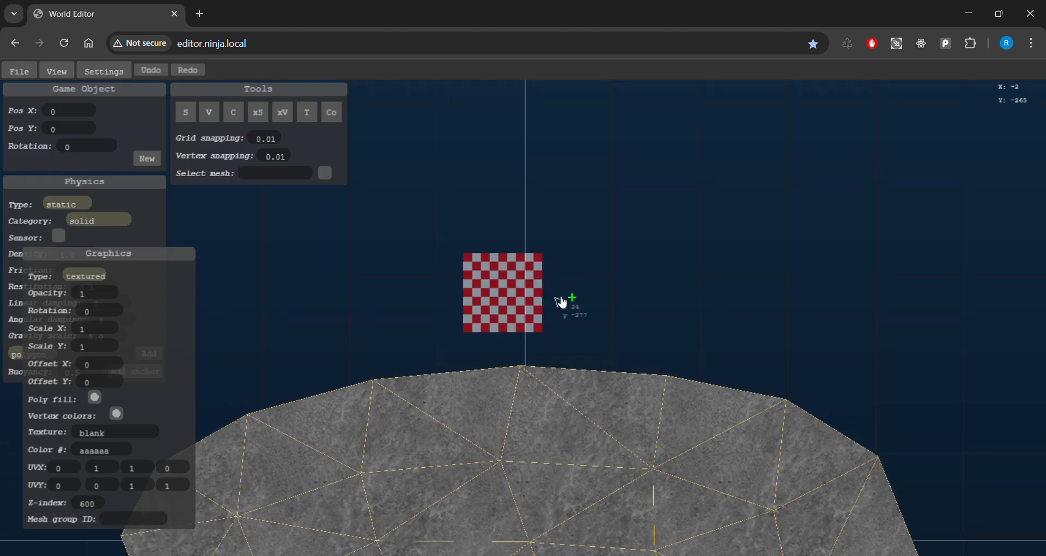
key("a")
key("s")
left_click(203, 120)
key("a")
key("w")
left_click(564, 270)
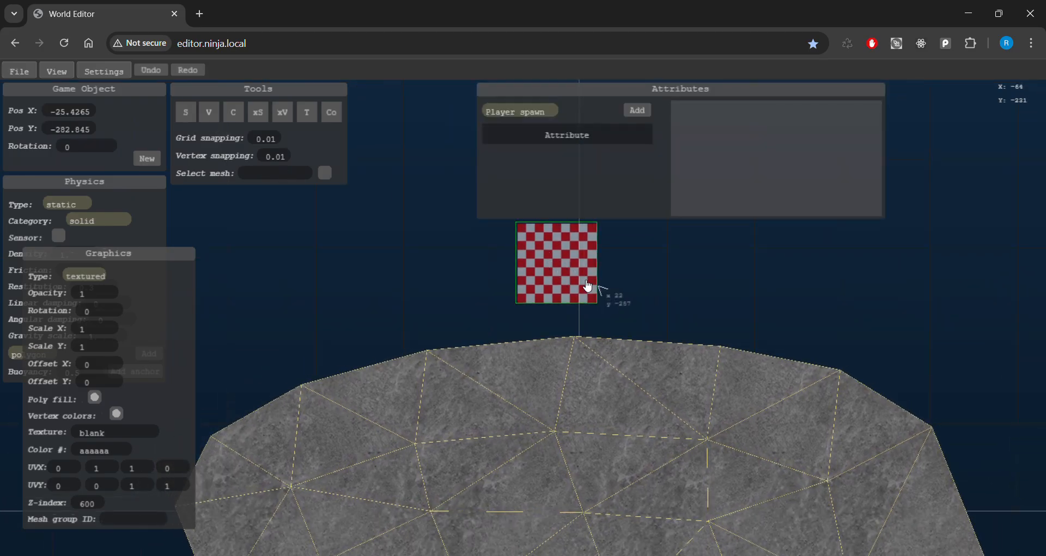
key("w")
key("a")
key("s")
key("d")
key("w")
key("a")
key("s")
key("w")
key("d")
Move the checkered square just above the ground top, to X 3.775, Y -271.665.
mouse_move(581, 310)
left_mouse_down()
mouse_move(600, 316)
mouse_move(588, 316)
left_mouse_up()
key("s")
key("a")
key("d")
key("w")
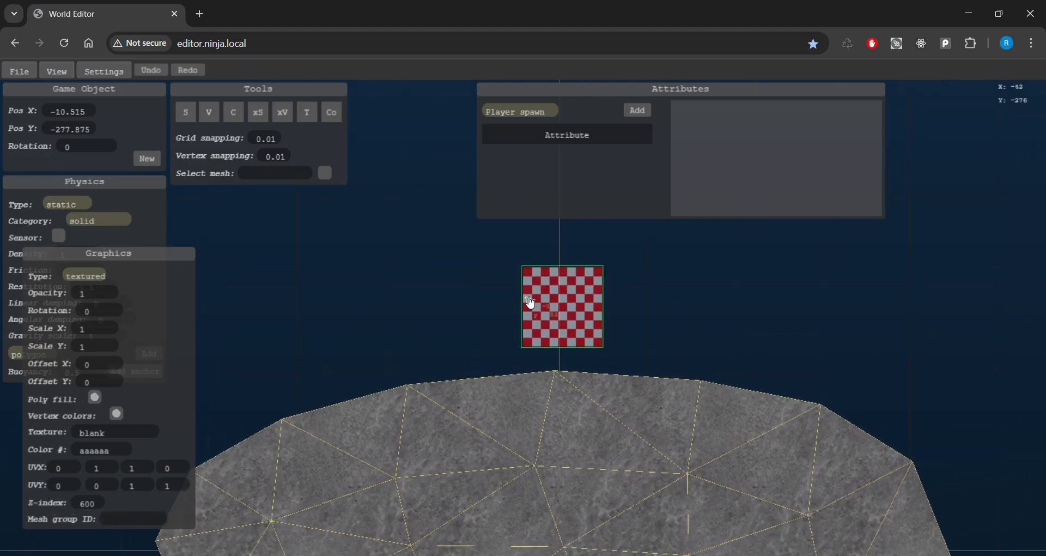
key("a")
key("s")
key("w")
key("d")
key("s")
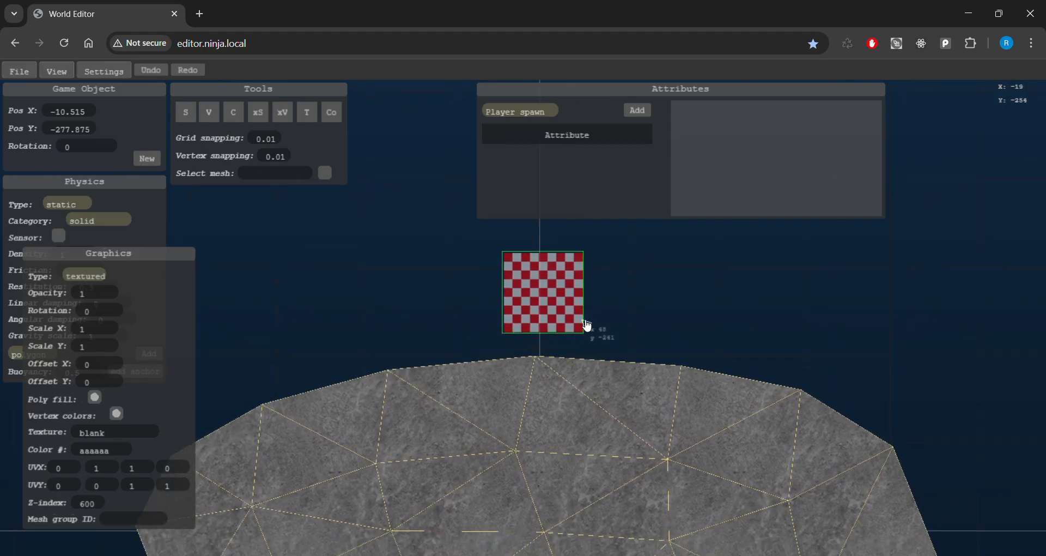
key("w")
key("d")
key("s")
key("a")
key("s")
key("a")
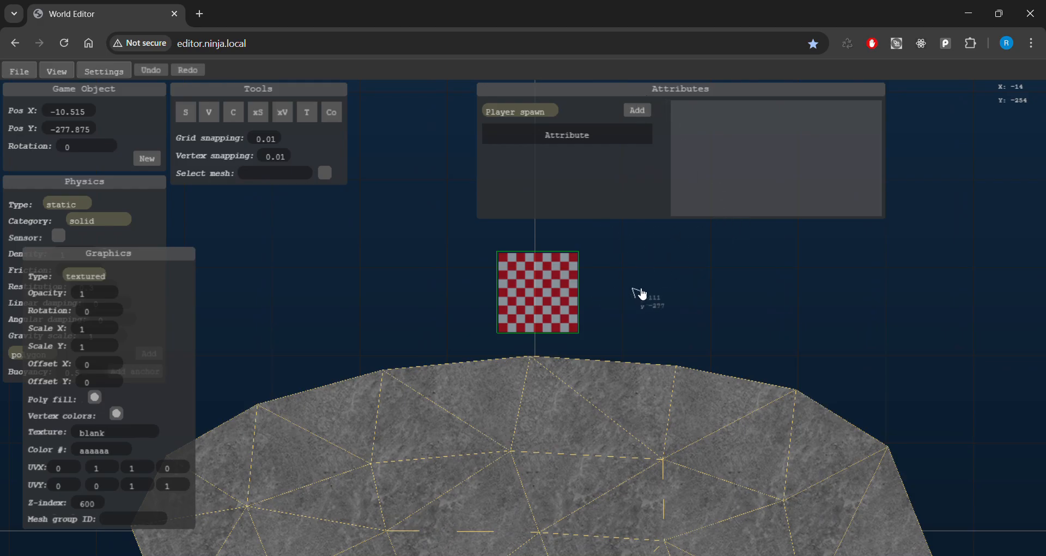
left_click(678, 289)
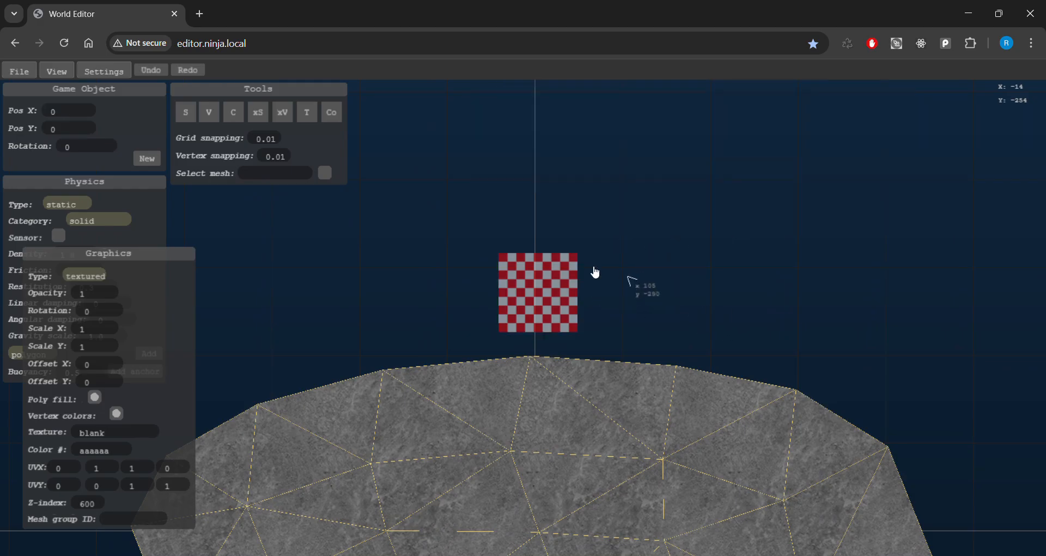
left_click(531, 292)
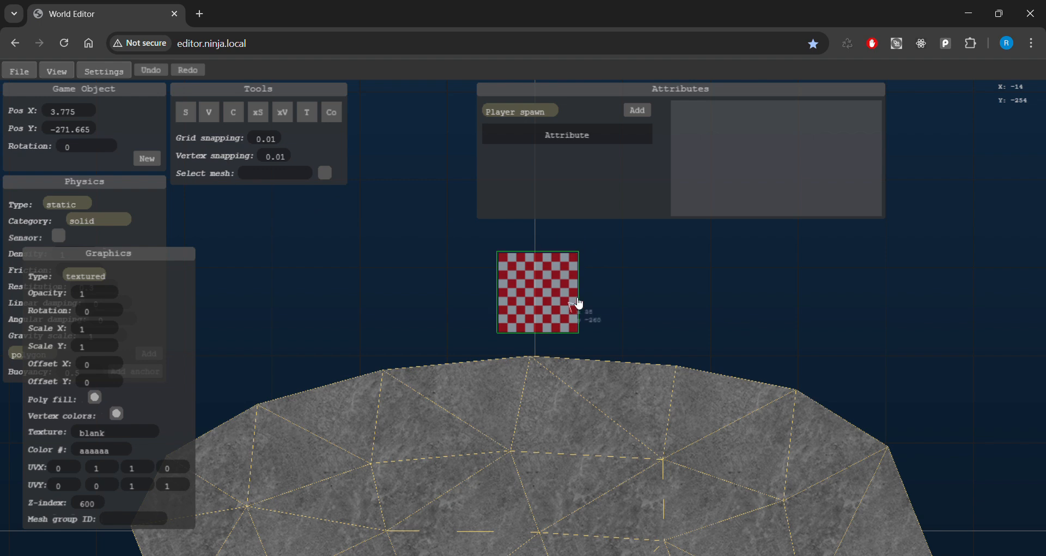
middle_click_drag(551, 289, 568, 288)
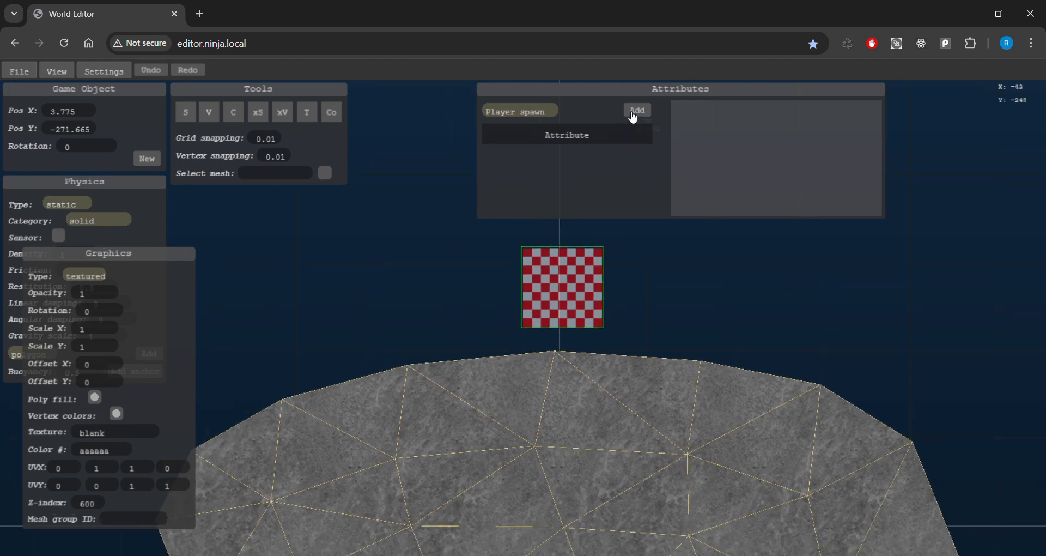
Add a Player spawn attribute (team 0, mode all) to the square, then deselect it.
left_click(527, 112)
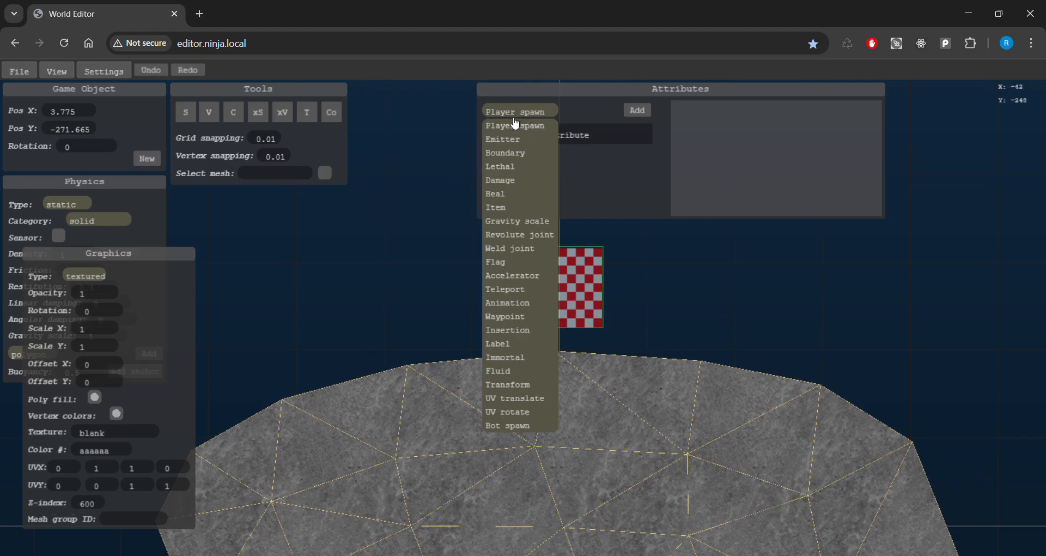
left_click(532, 128)
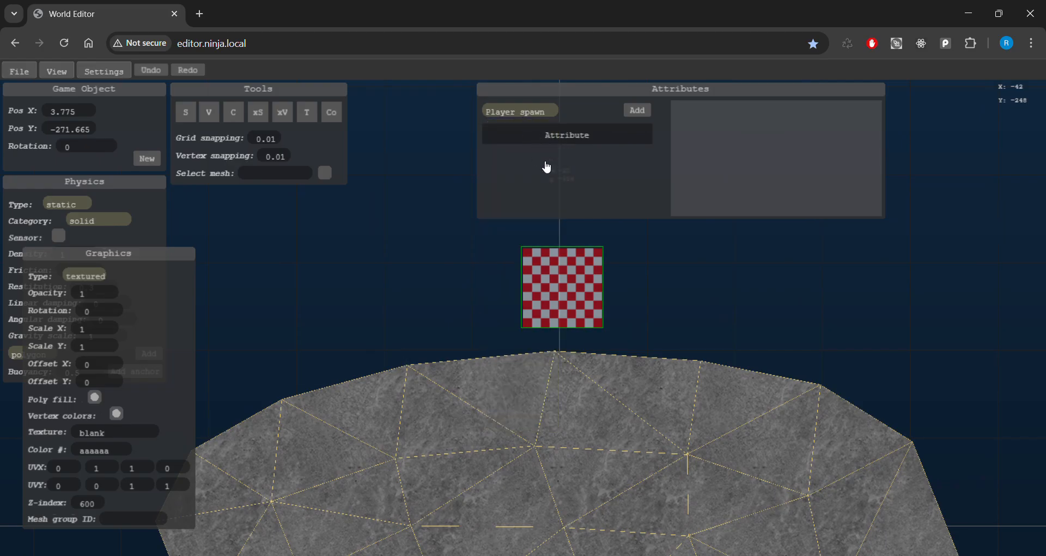
key("s")
left_click(638, 110)
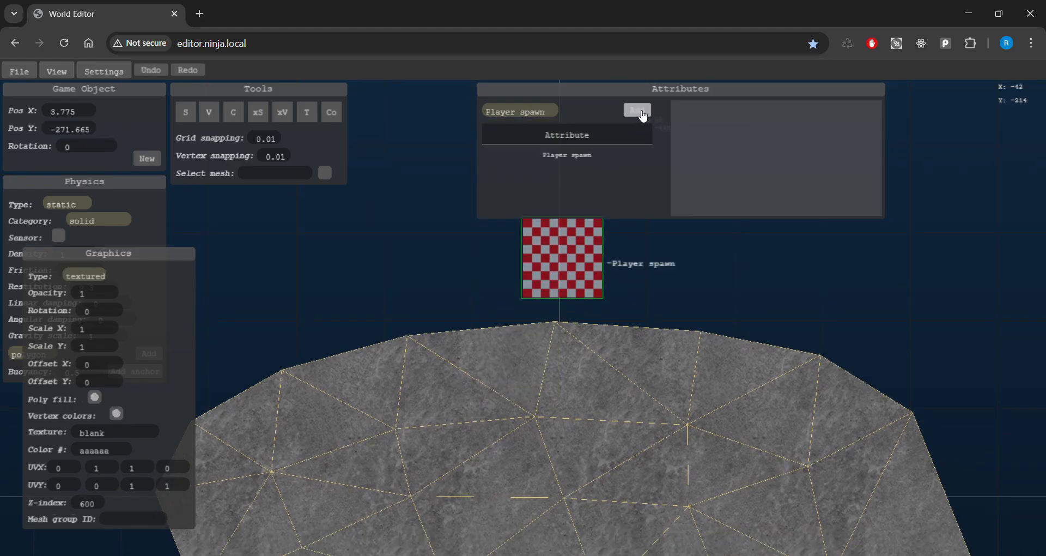
left_click(568, 156)
key("w")
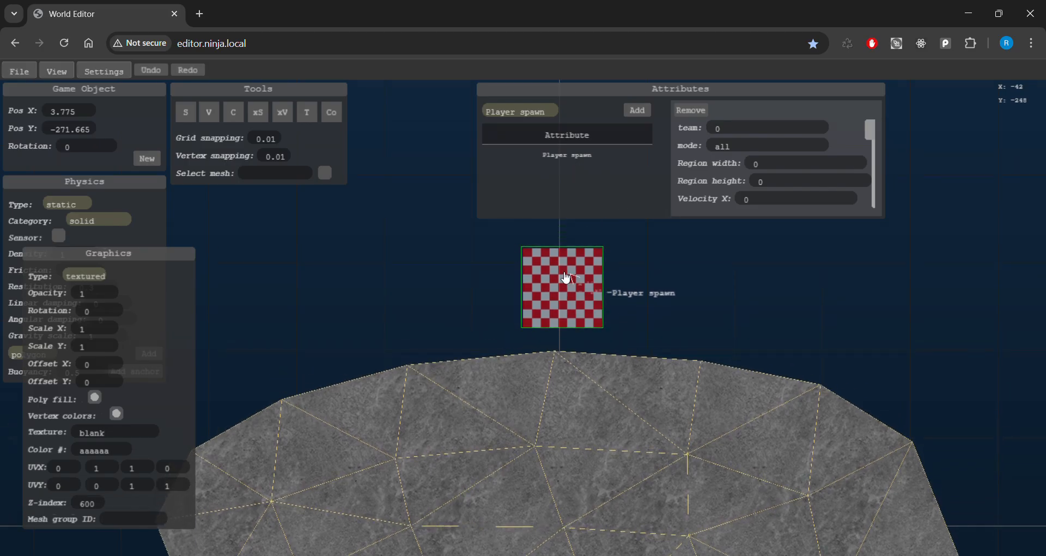
key("s")
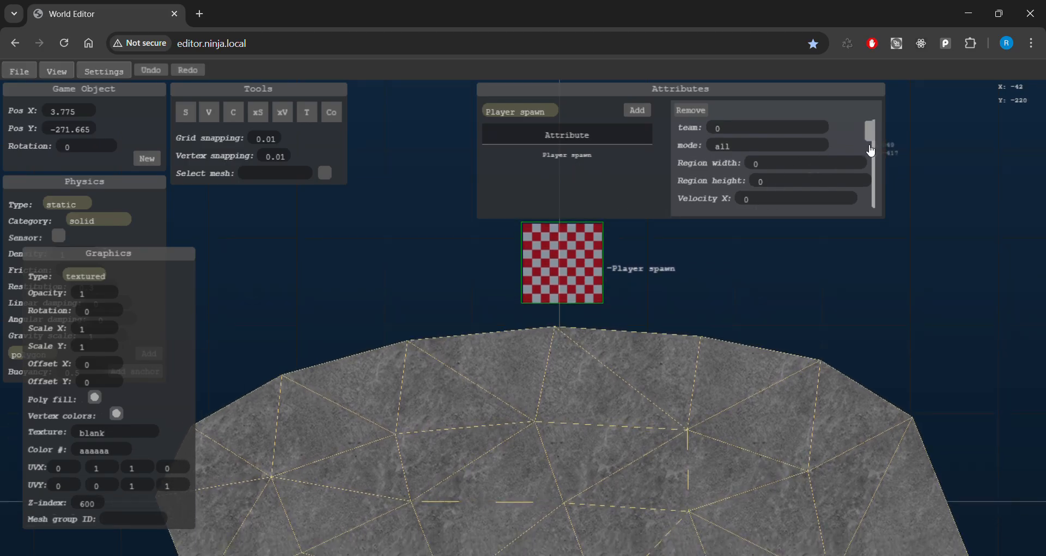
mouse_move(865, 137)
left_mouse_down()
mouse_move(873, 152)
mouse_move(870, 138)
left_mouse_up()
key("w")
key("a")
key("s")
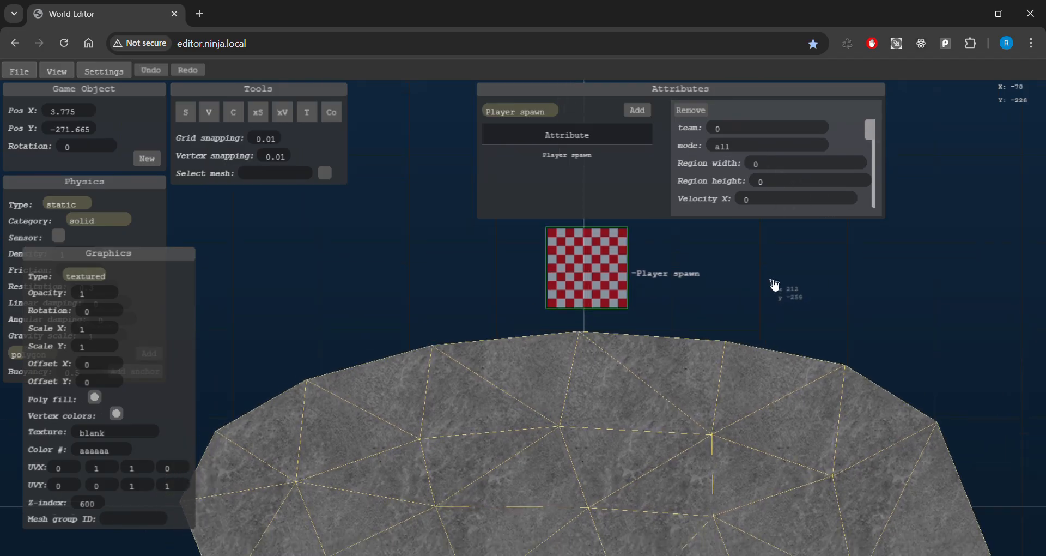
left_click(774, 284)
Box-select the ground mesh tiles twice, then deselect the mesh.
key("d")
key("s")
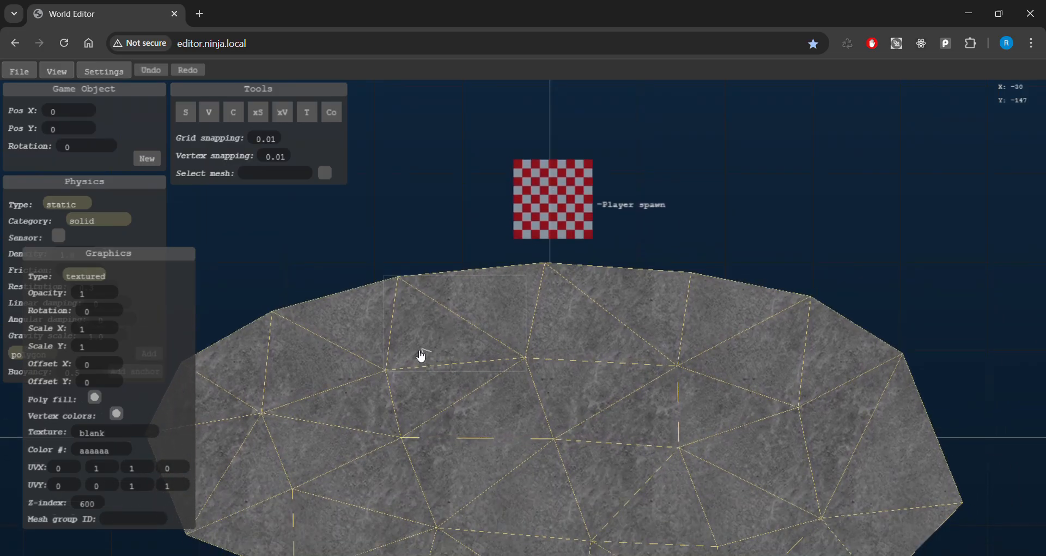
scroll(341, 355, "down", 2)
left_click_drag(252, 283, 877, 540)
key("a")
key("s")
left_click_drag(273, 252, 967, 510)
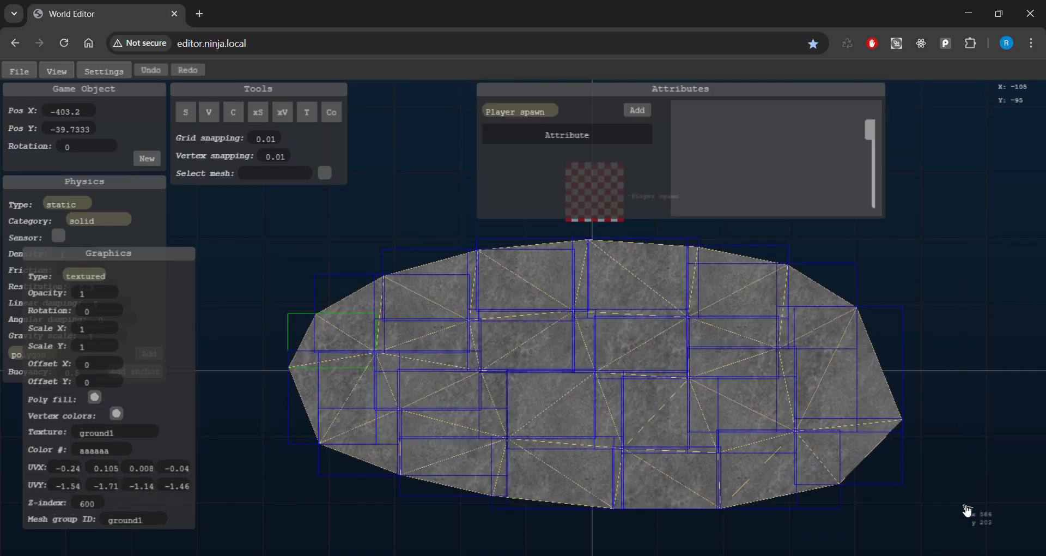
left_click(953, 323)
Pan until the whole stone ground mesh and the Player spawn square are in view.
key("w")
key("s")
key("a")
key("w")
key("s")
key("w")
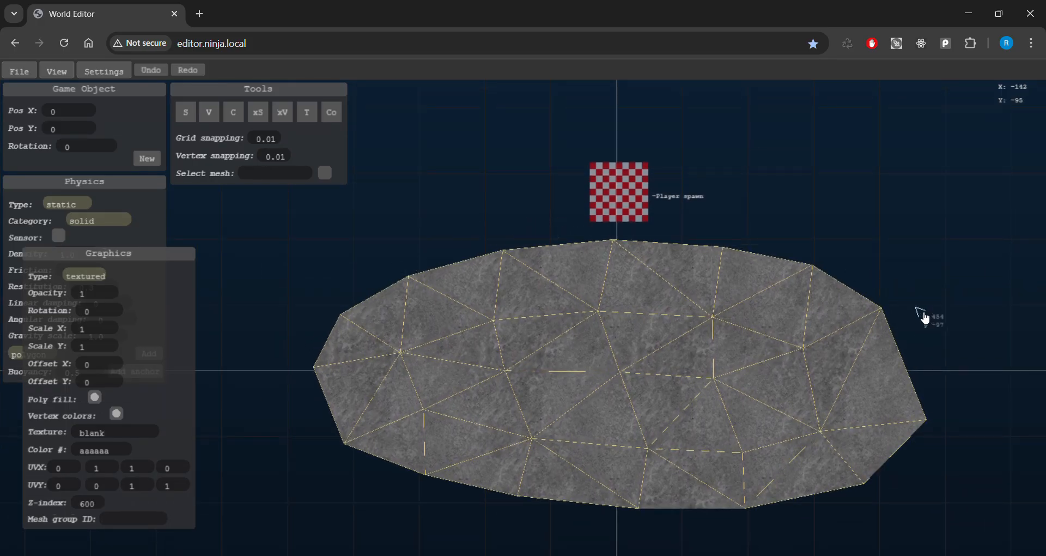
key("s")
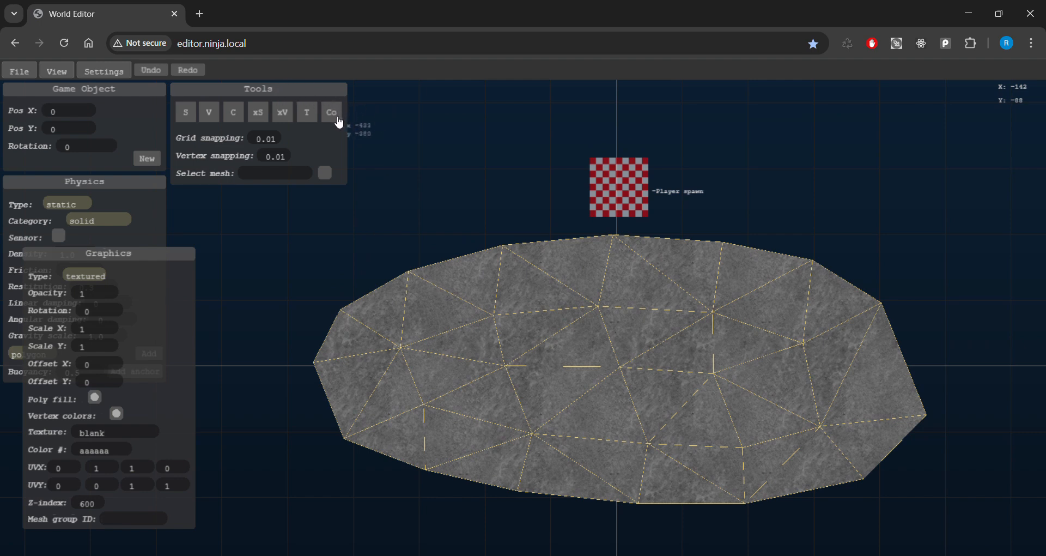
key("w")
key("s")
key("s")
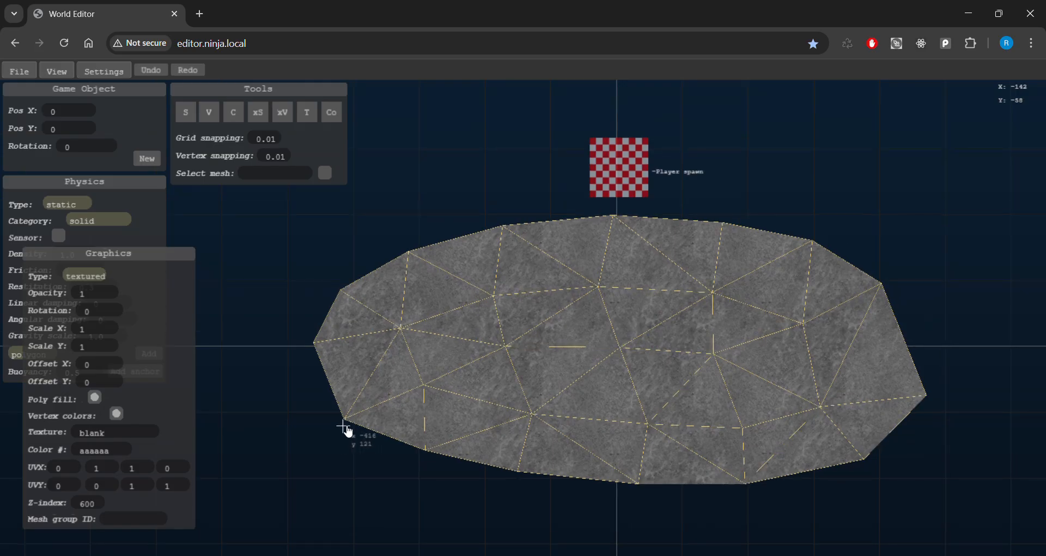
Set the mesh vertex colour to the lighter gray #ff909090 in the colour picker.
left_click(348, 428)
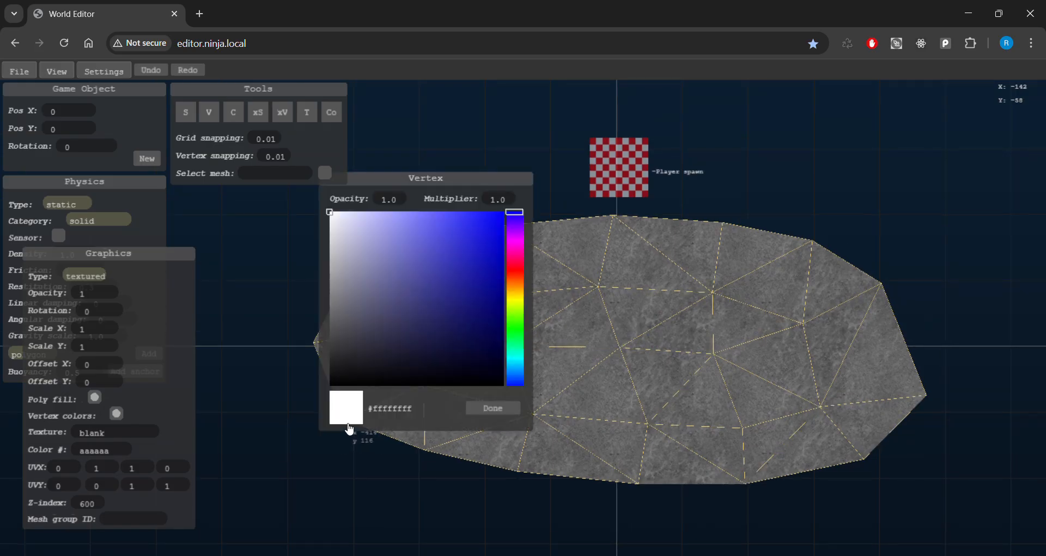
left_click_drag(455, 187, 910, 141)
mouse_move(799, 195)
left_mouse_down()
mouse_move(778, 261)
mouse_move(796, 287)
mouse_move(794, 234)
mouse_move(802, 261)
mouse_move(777, 216)
mouse_move(779, 265)
mouse_move(776, 241)
left_mouse_up()
Pan the view to bring the ground mesh's top edge into position.
key("w")
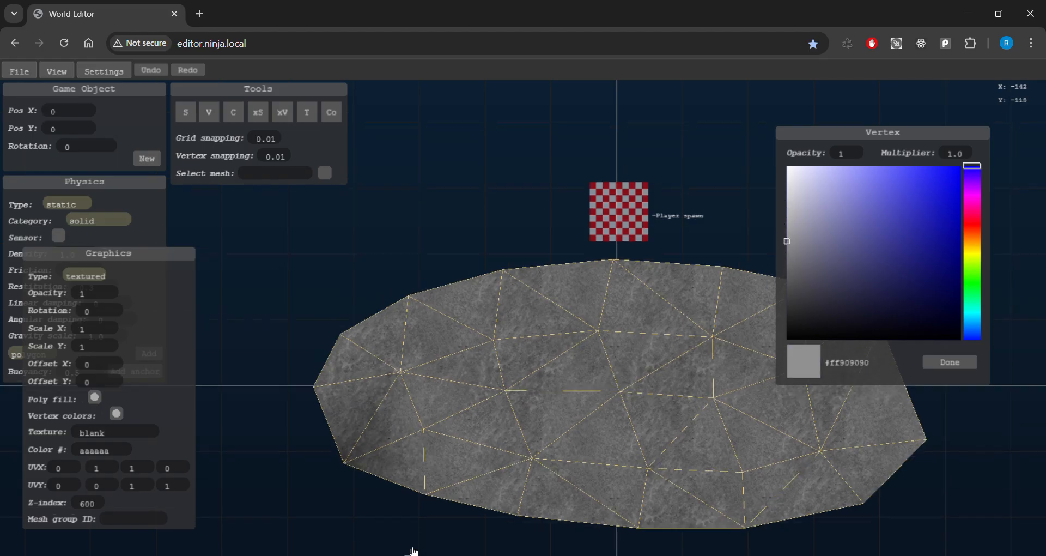
key("s")
key("d")
key("w")
key("s")
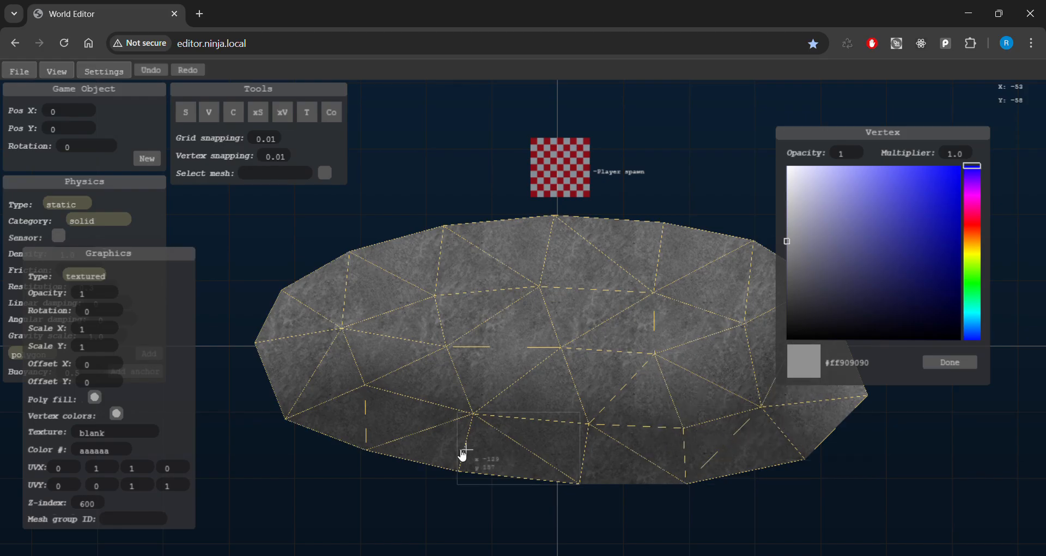
key("w")
key("w")
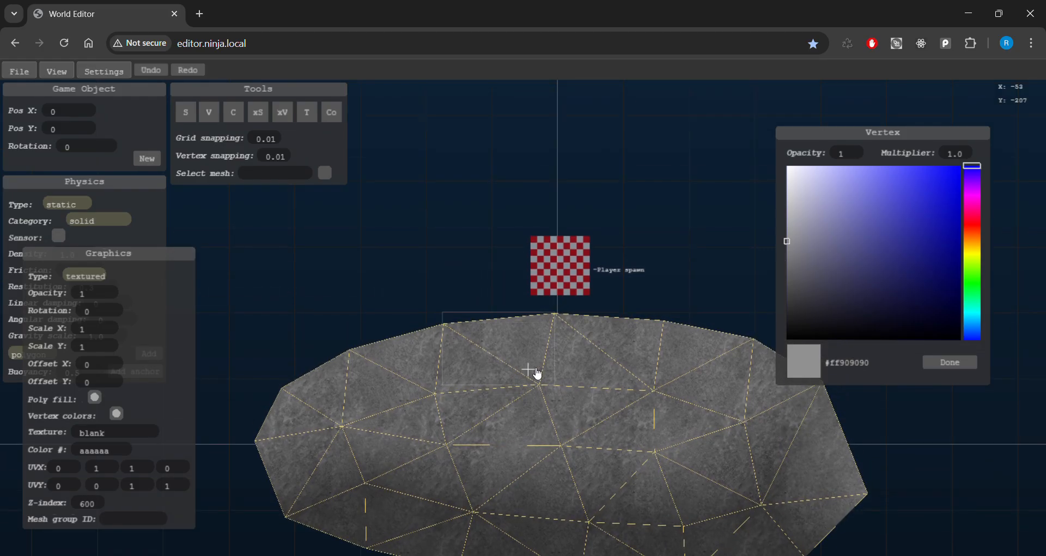
key("d")
key("w")
key("d")
key("s")
key("s")
key("a")
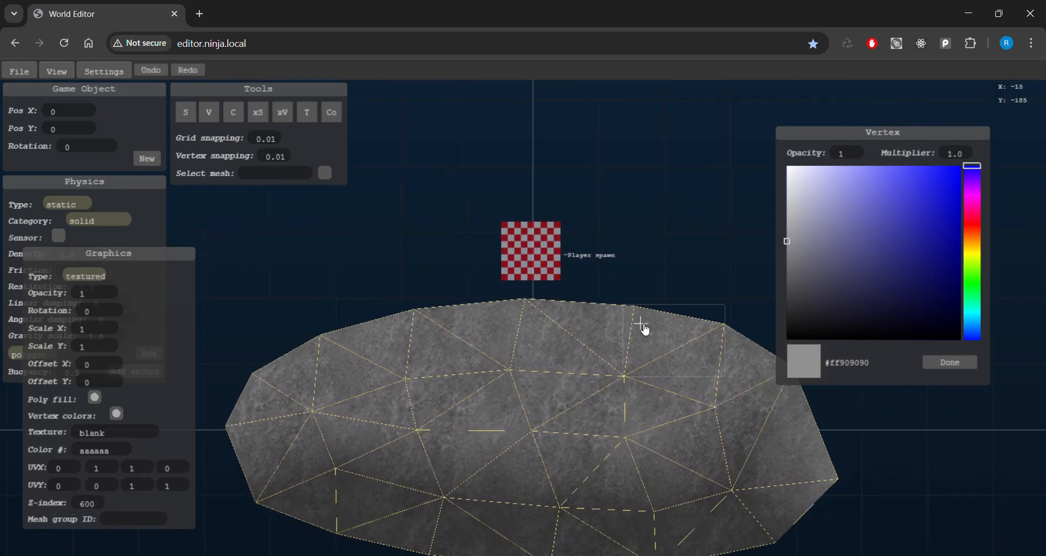
key("s")
key("w")
key("d")
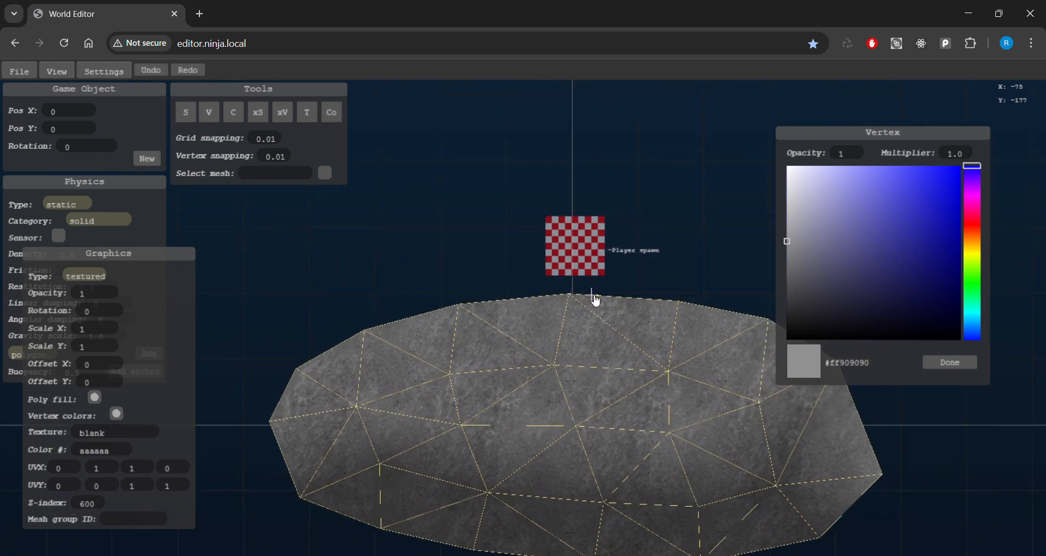
key("w")
key("d")
key("s")
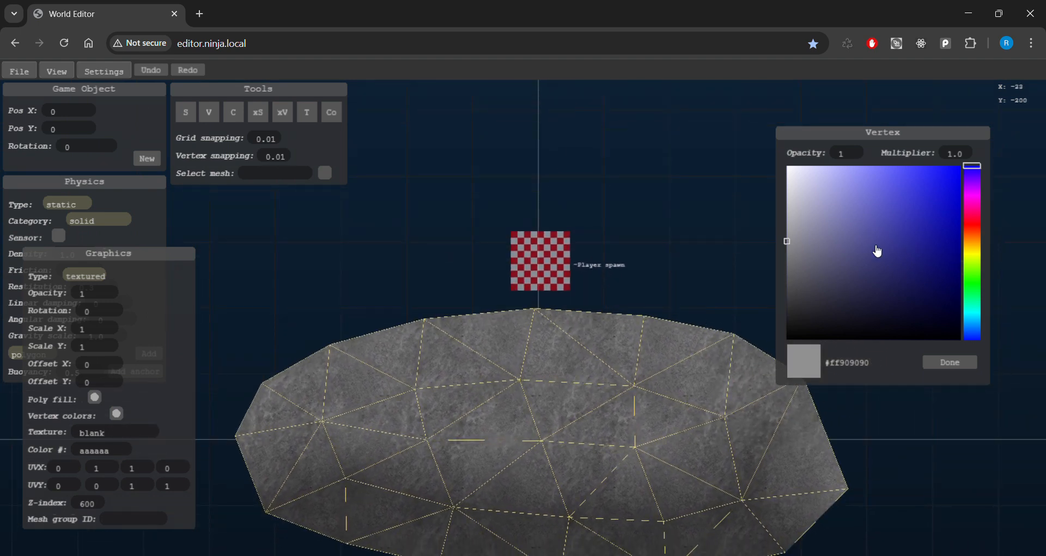
key("w")
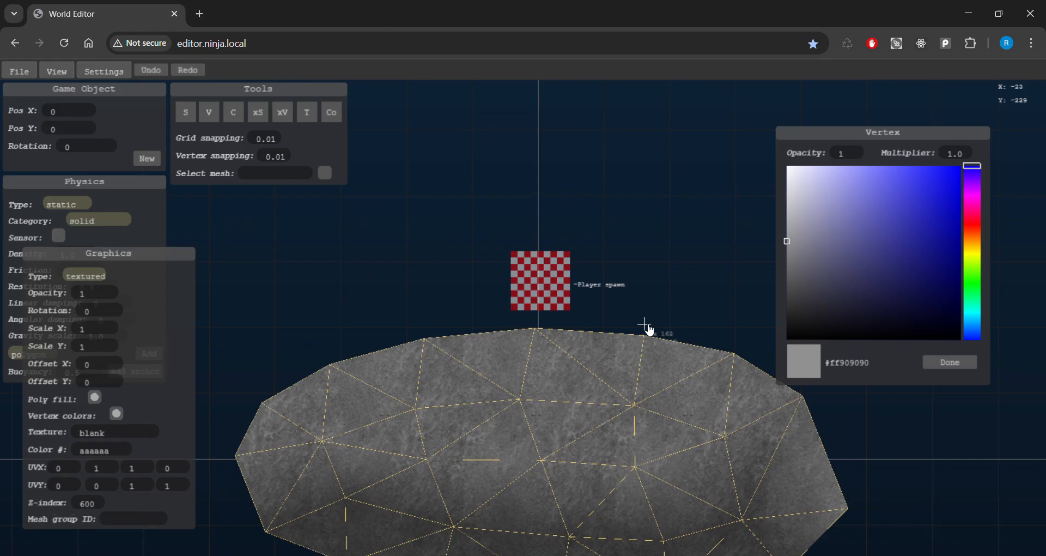
Shade the mesh's upper-left and right top-edge vertices light green #ff89ff83, then finish colouring.
left_click(972, 281)
mouse_move(856, 213)
left_mouse_down()
mouse_move(887, 154)
mouse_move(851, 151)
mouse_move(871, 150)
left_mouse_up()
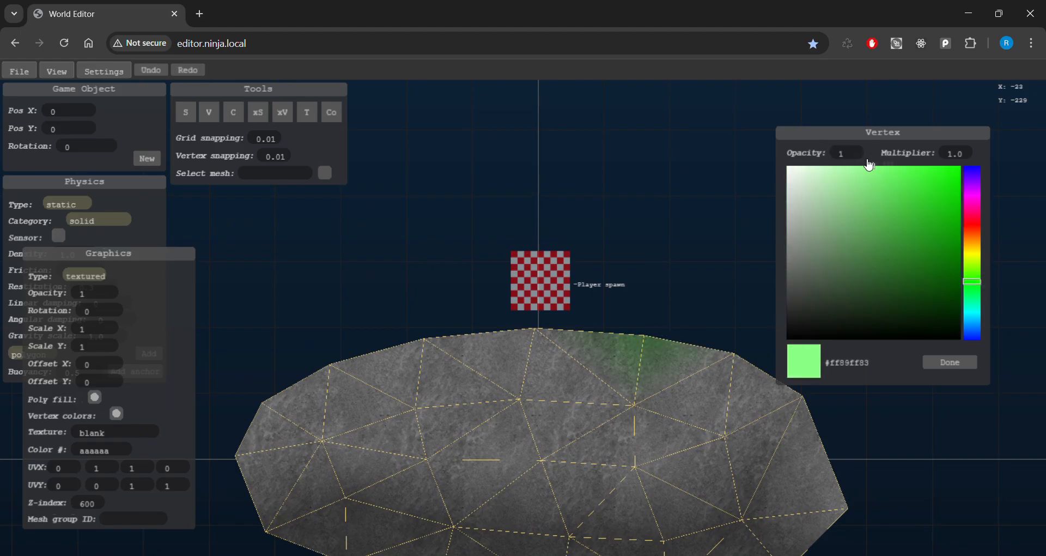
key("a")
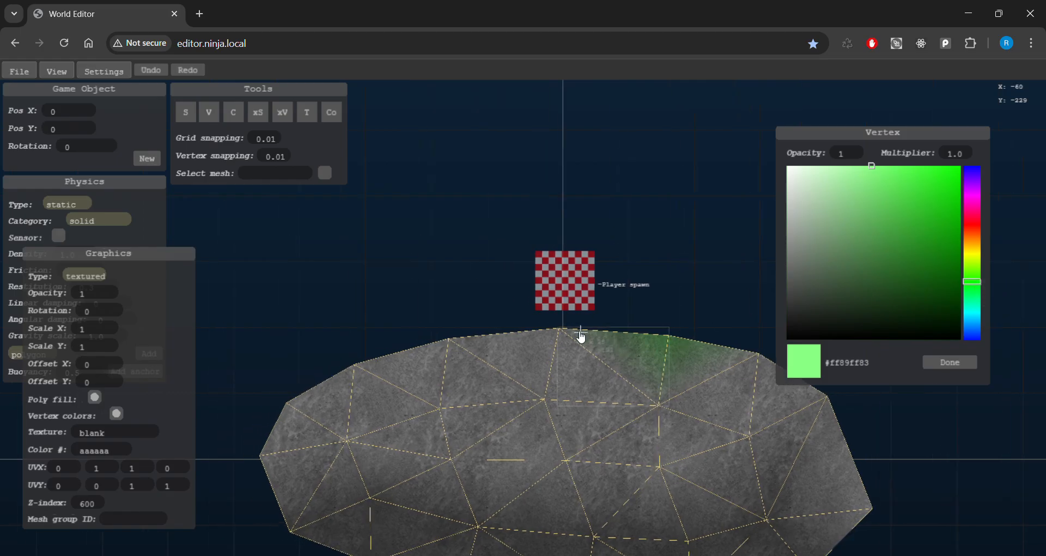
left_click(560, 329)
left_click(449, 339)
left_click(355, 365)
left_click(287, 404)
left_click(758, 354)
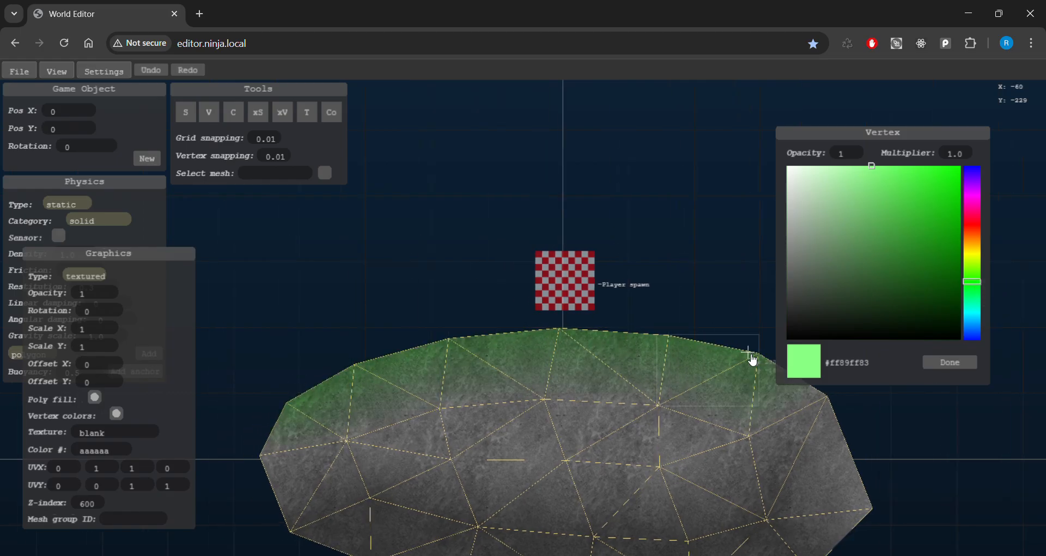
key("d")
left_click(772, 397)
key("a")
left_click(951, 363)
Look over the green top and select the Player spawn block.
key("s")
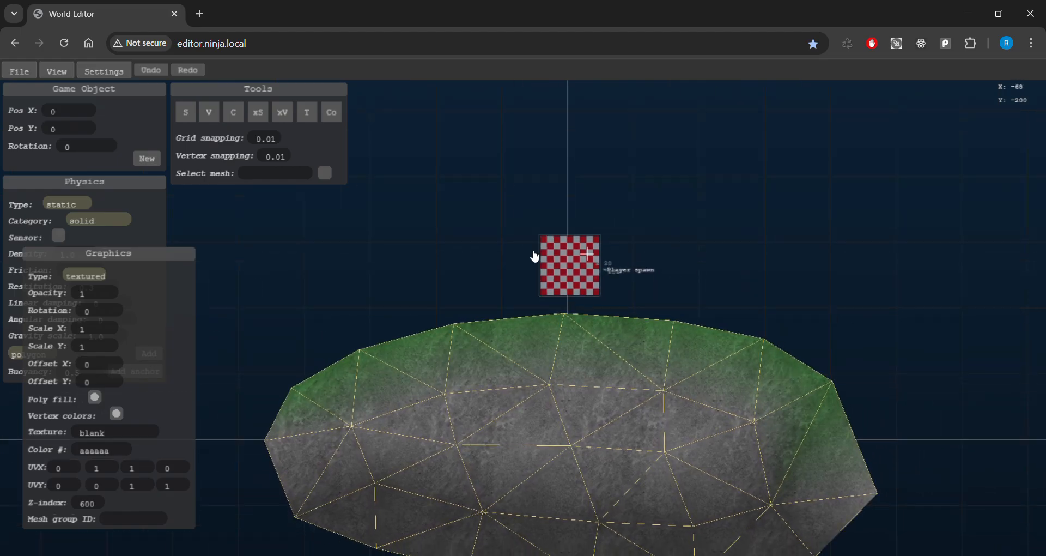
key("a")
key("d")
key("s")
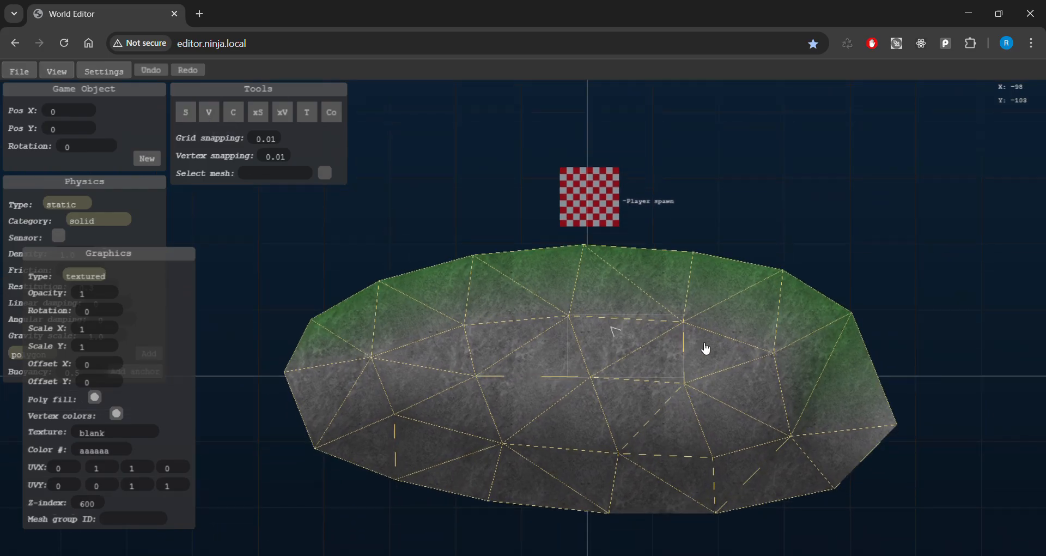
key("a")
key("w")
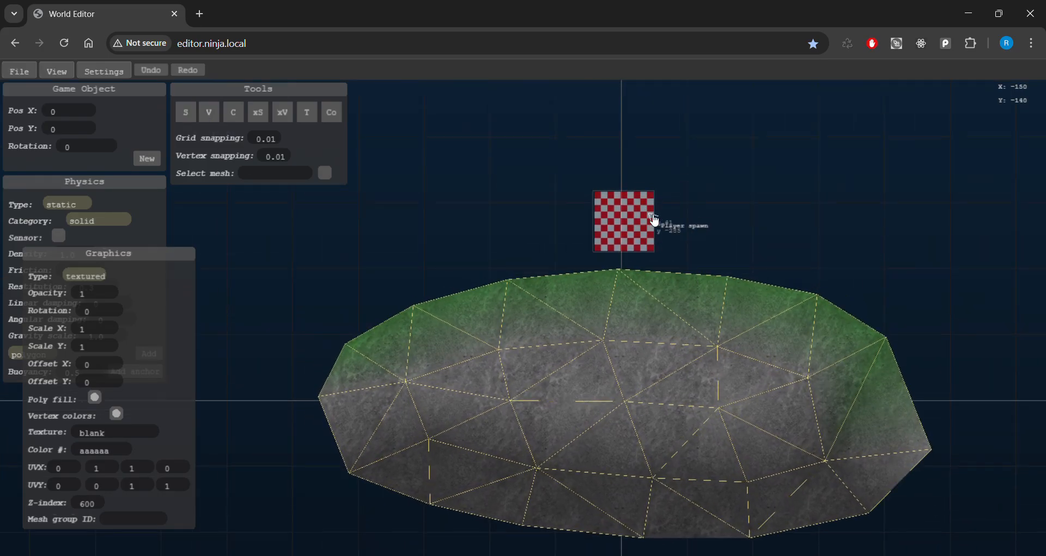
left_click(636, 228)
key("d")
key("w")
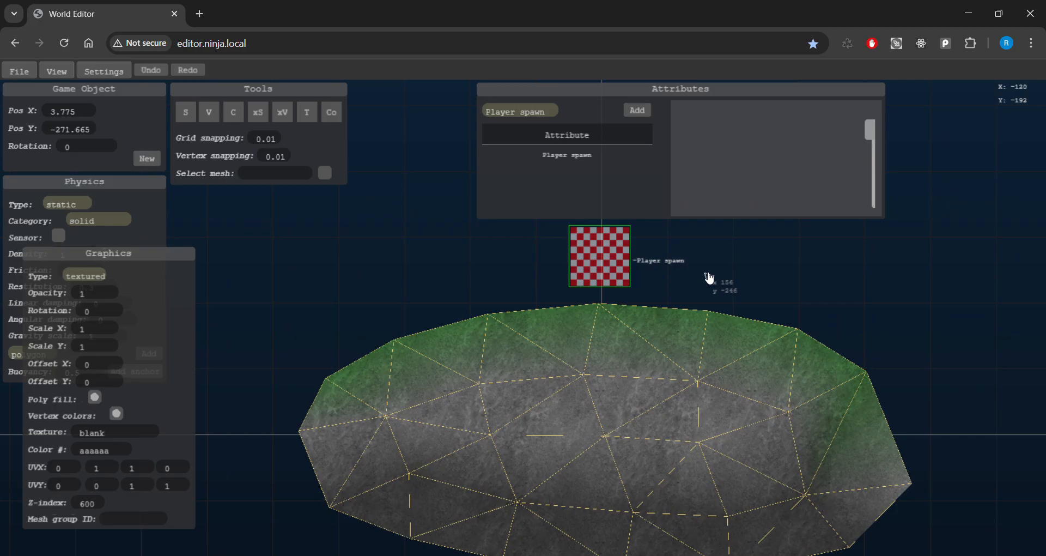
key("d")
key("a")
key("s")
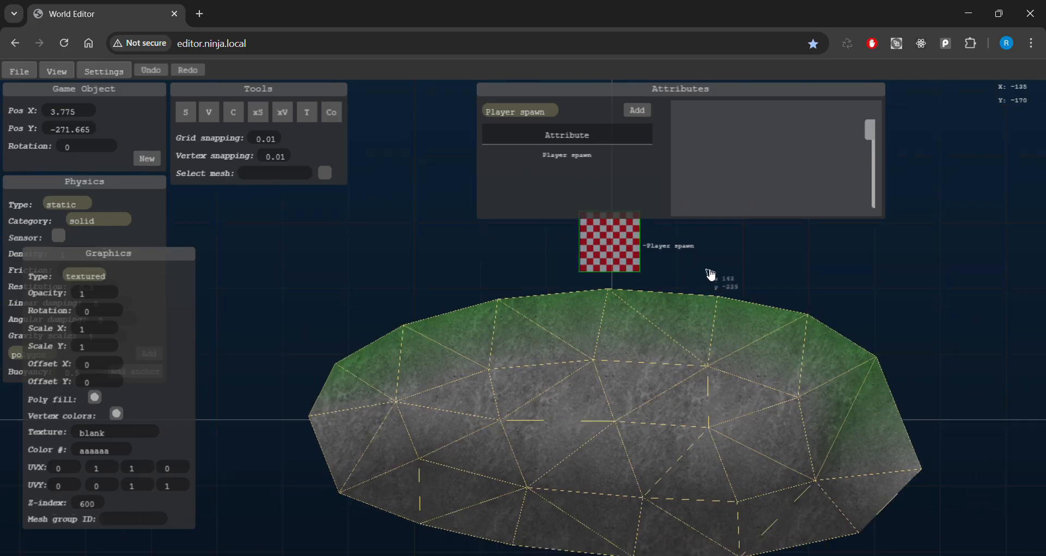
Nudge the Player spawn back into place and deselect it.
mouse_move(612, 246)
left_mouse_down()
mouse_move(628, 248)
mouse_move(613, 248)
left_mouse_up()
key("s")
key("w")
left_click(741, 266)
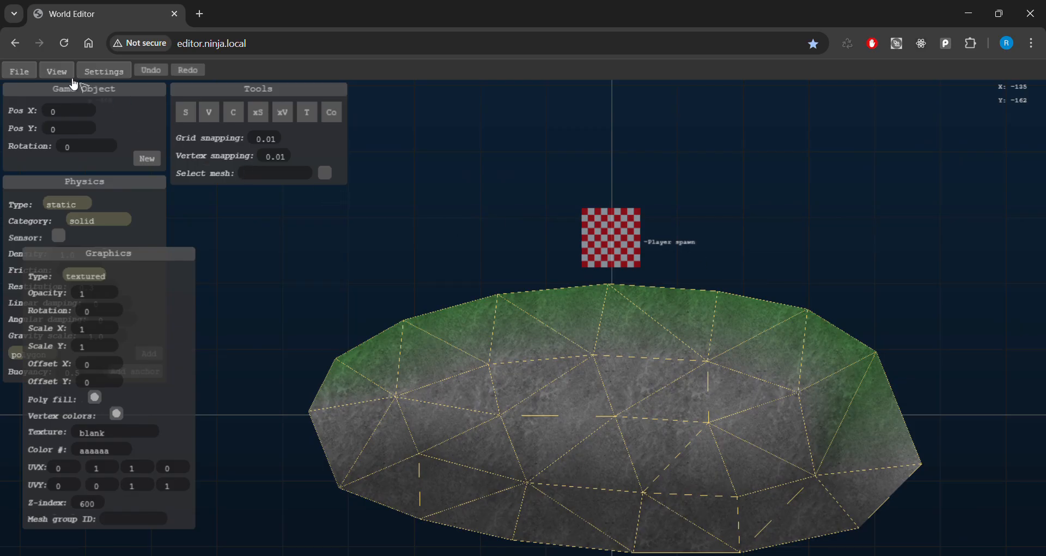
Run File > Test in Deathmatch mode and open the test game in a new window.
left_click(19, 72)
left_click(30, 124)
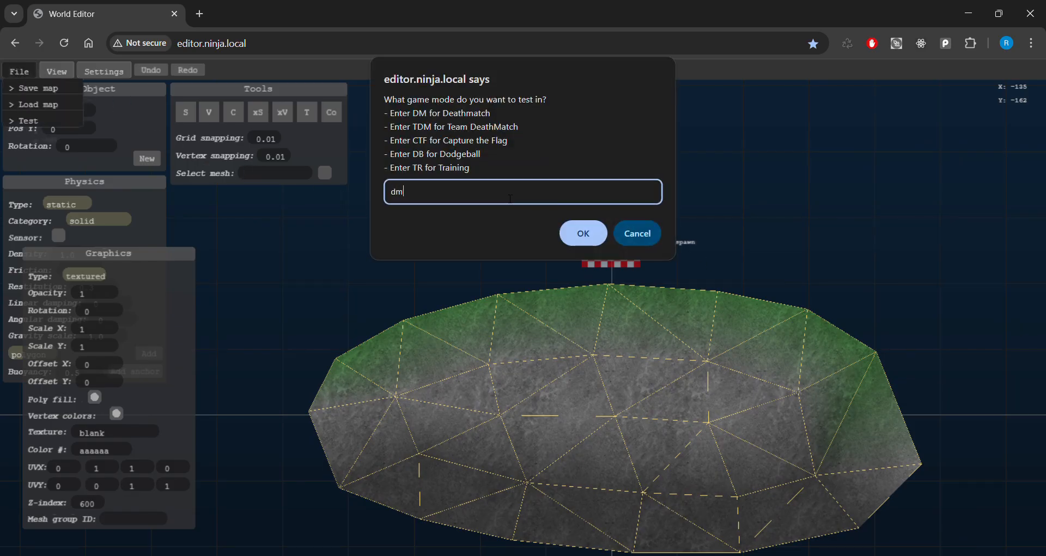
left_click(584, 234)
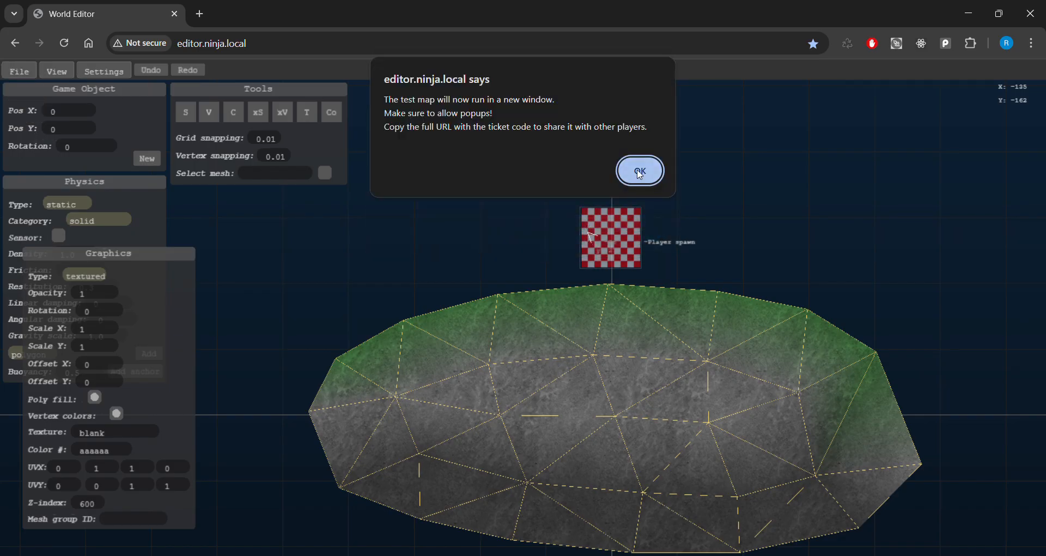
left_click(641, 173)
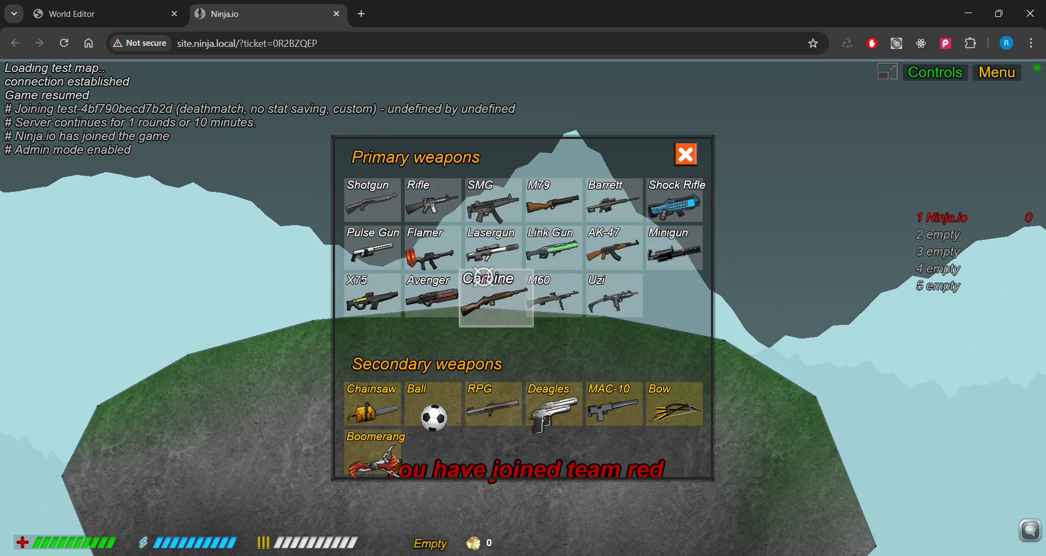
Pick the SMG, then run and jump the ninja across the green-topped stone hill.
left_click(482, 210)
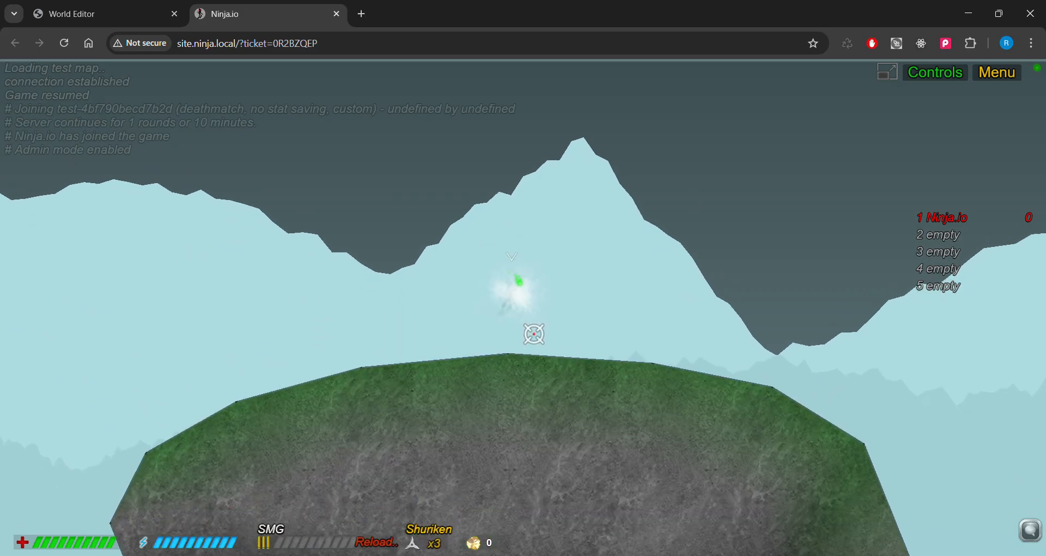
key("a")
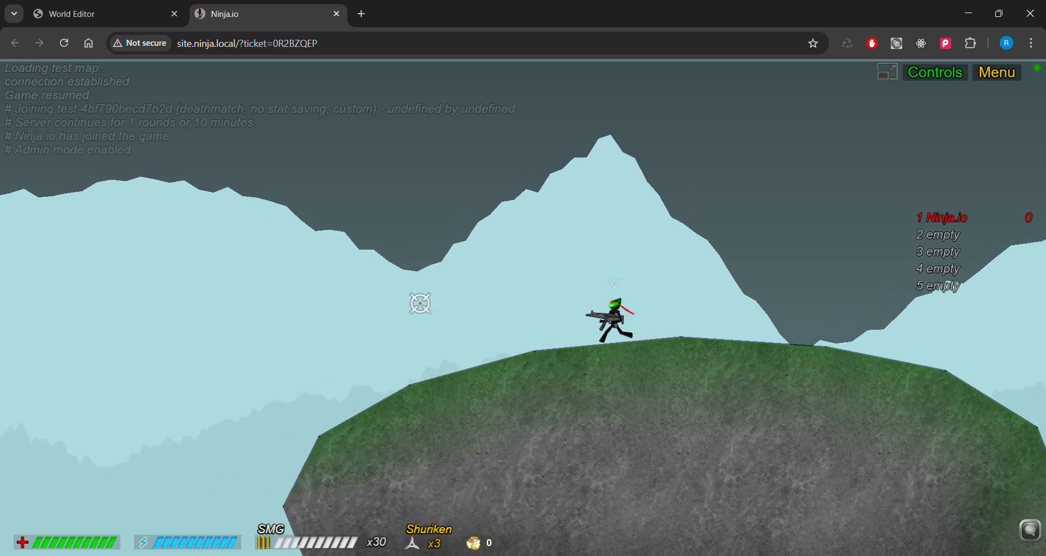
key("d")
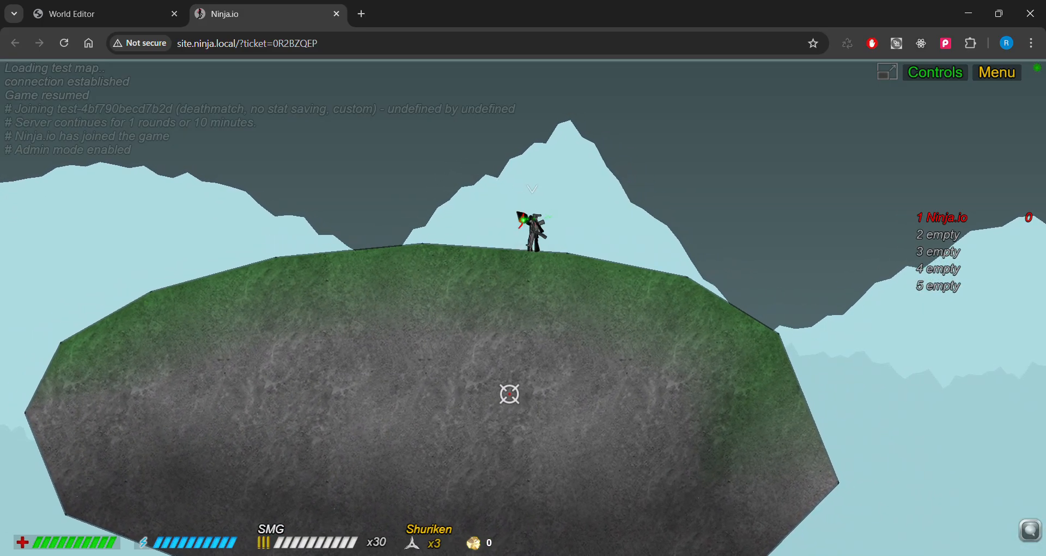
key("a")
key("w")
key("d")
key("w")
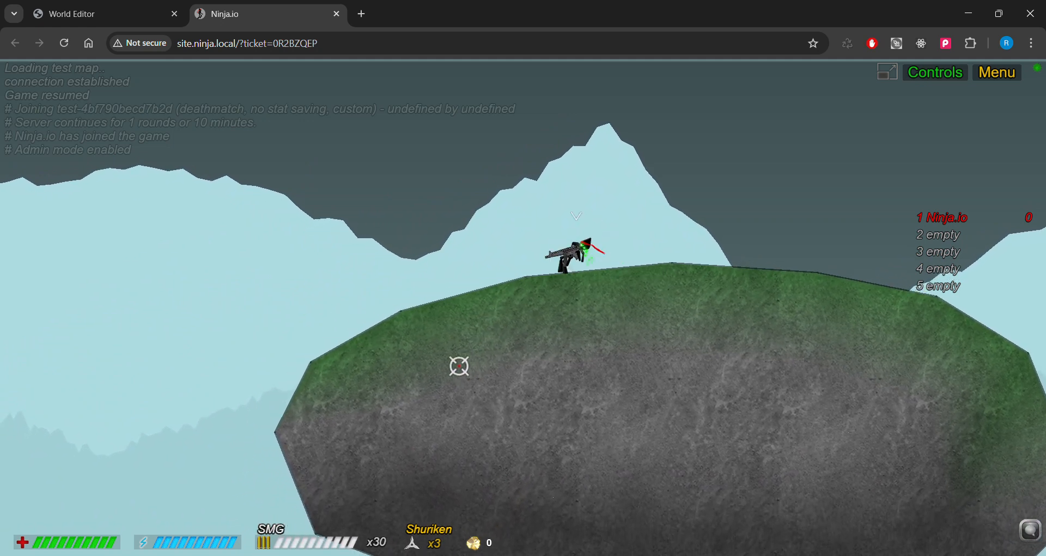
key("w")
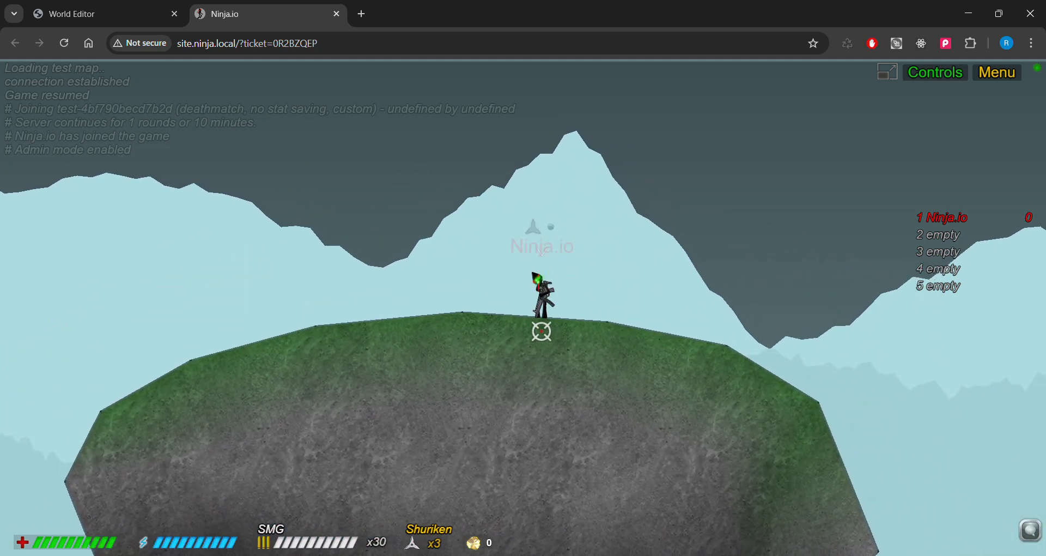